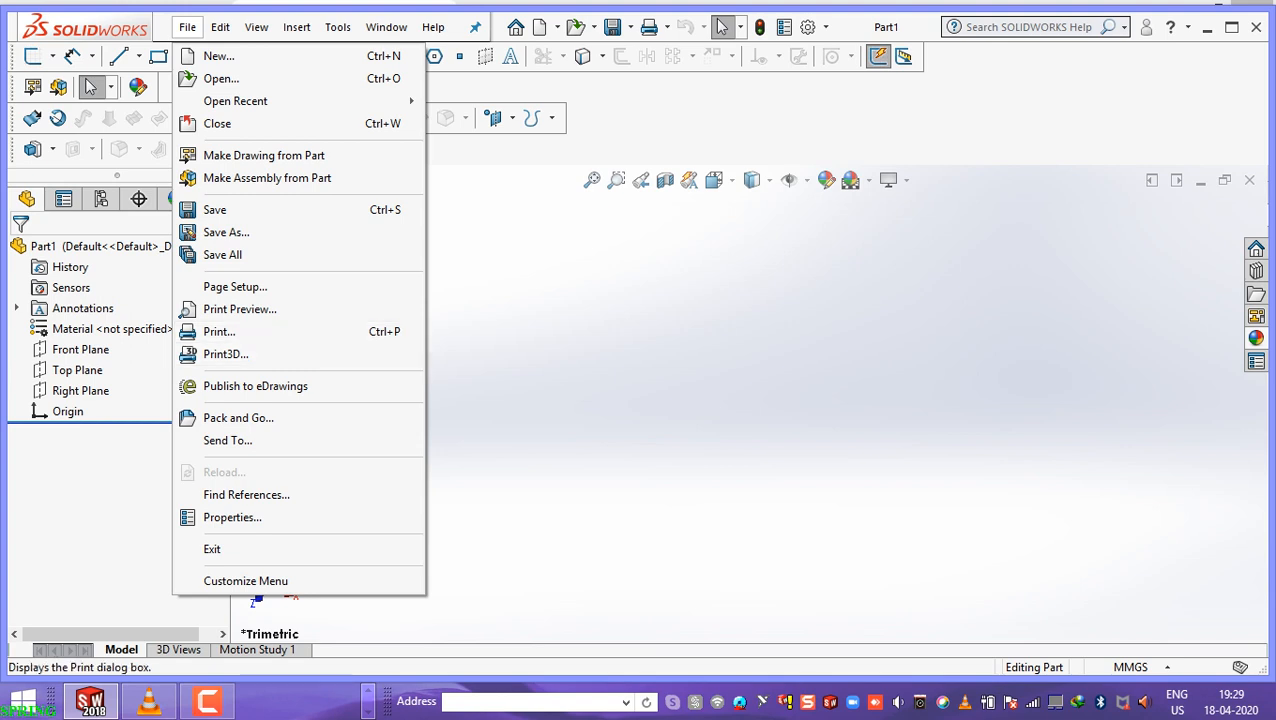
Start a sketch on the Front Plane and draw a circle about 150 mm in diameter centred on the origin
{"action": "key", "text": "Escape"}
{"action": "right_click", "coordinate": [86, 349]}
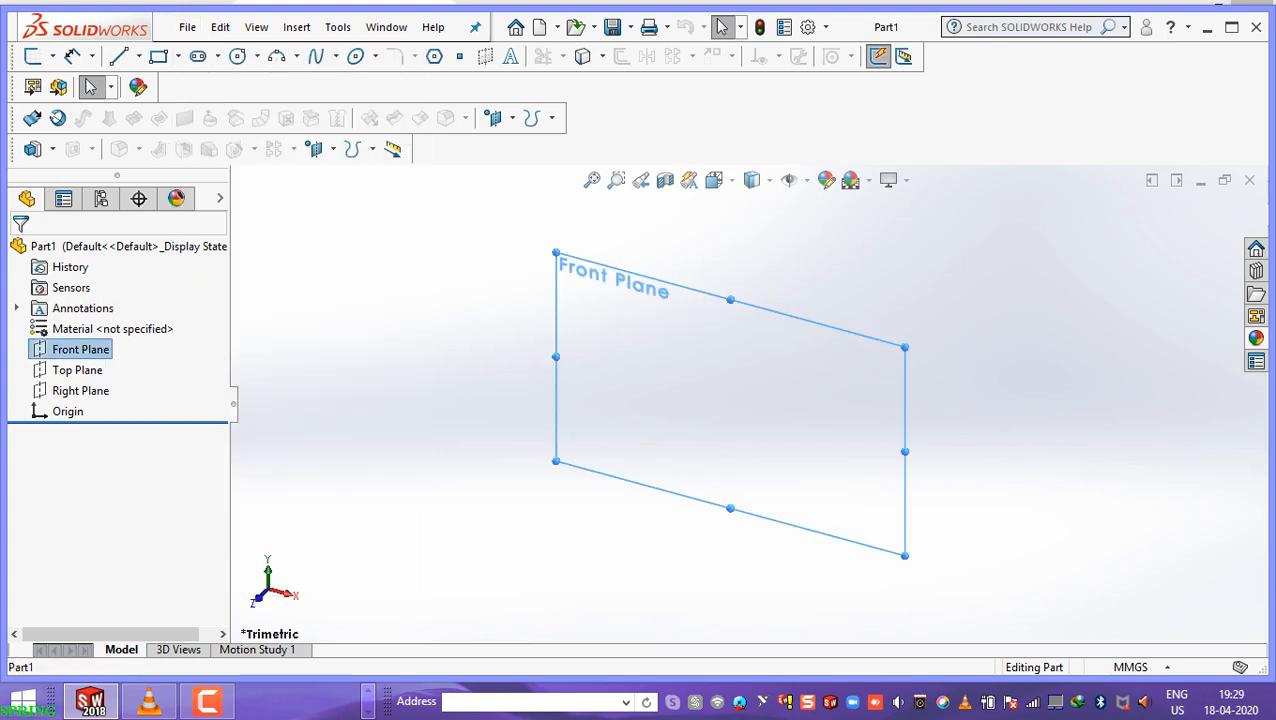
{"action": "left_click", "coordinate": [105, 322]}
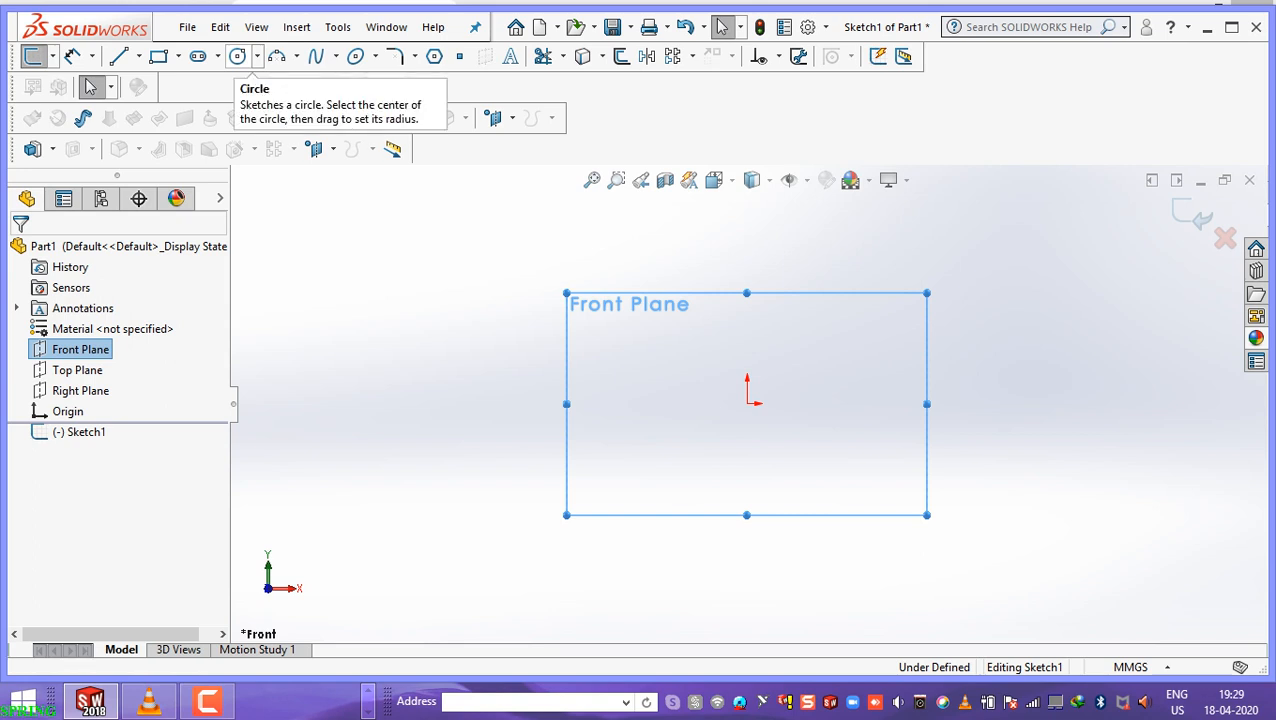
{"action": "left_click", "coordinate": [239, 57]}
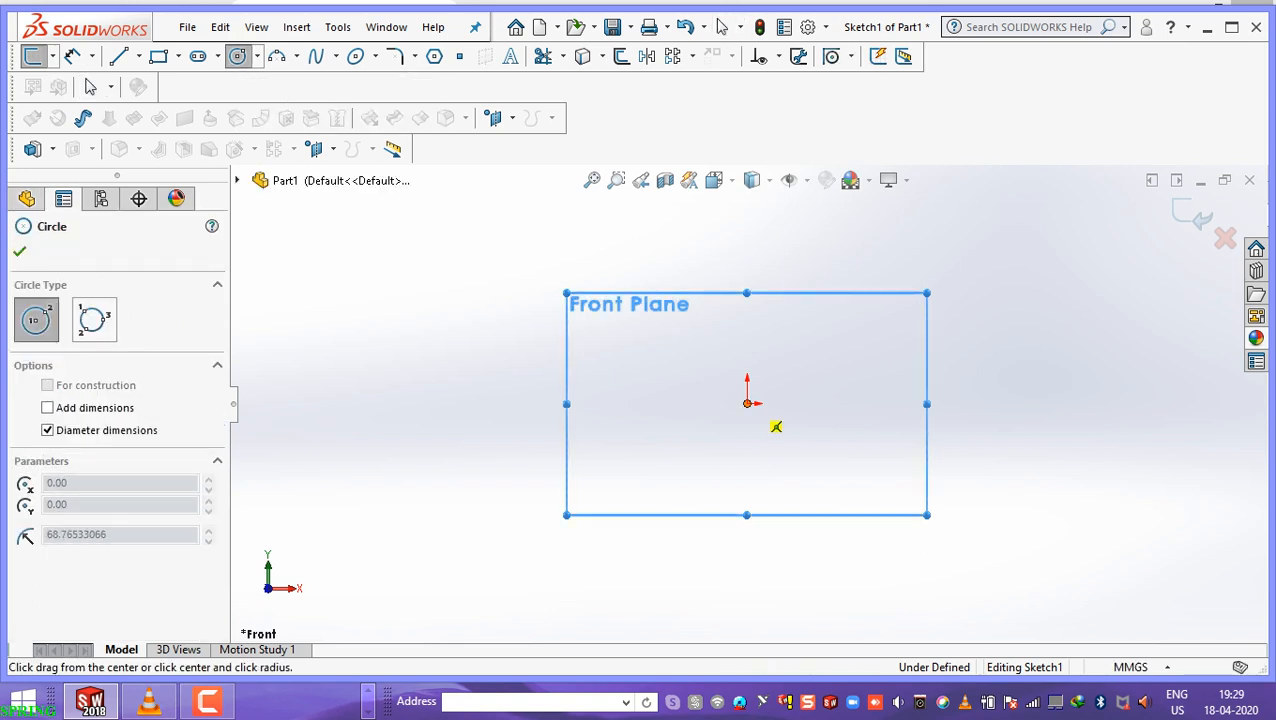
{"action": "left_click", "coordinate": [747, 403]}
{"action": "left_click", "coordinate": [893, 367]}
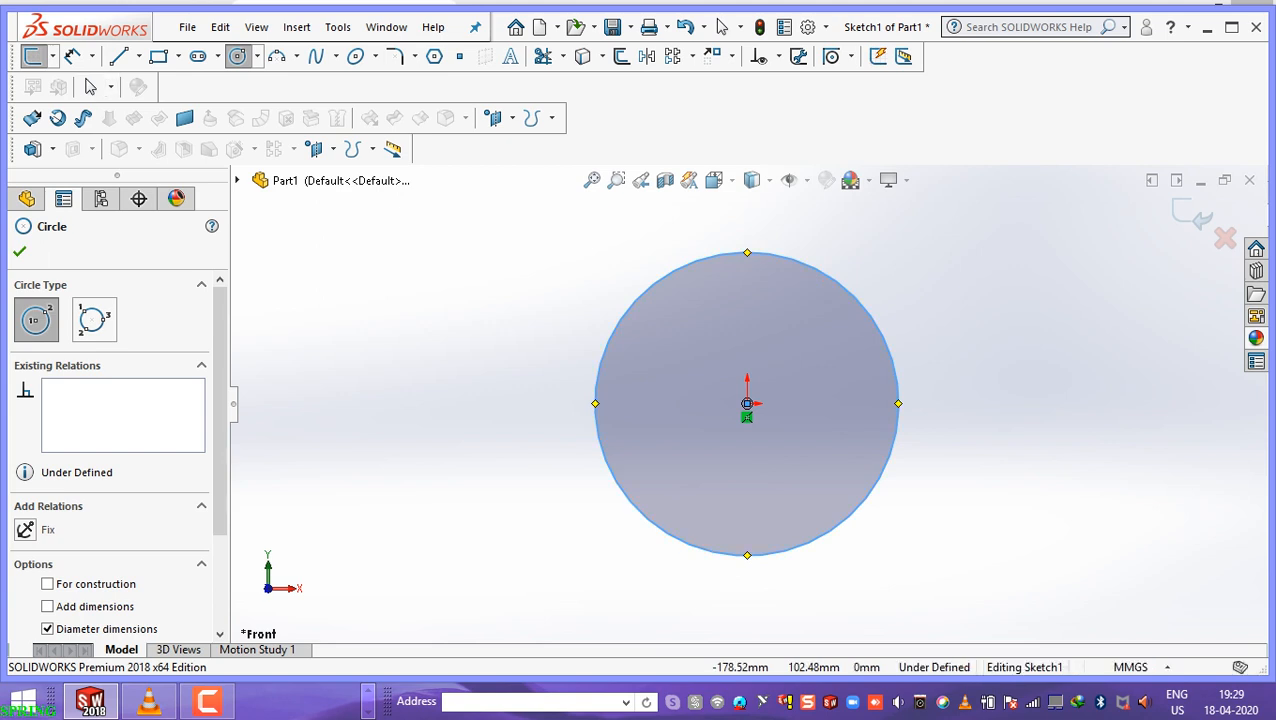
Dimension the circle's diameter as 150 mm and exit the sketch
{"action": "left_click", "coordinate": [72, 56]}
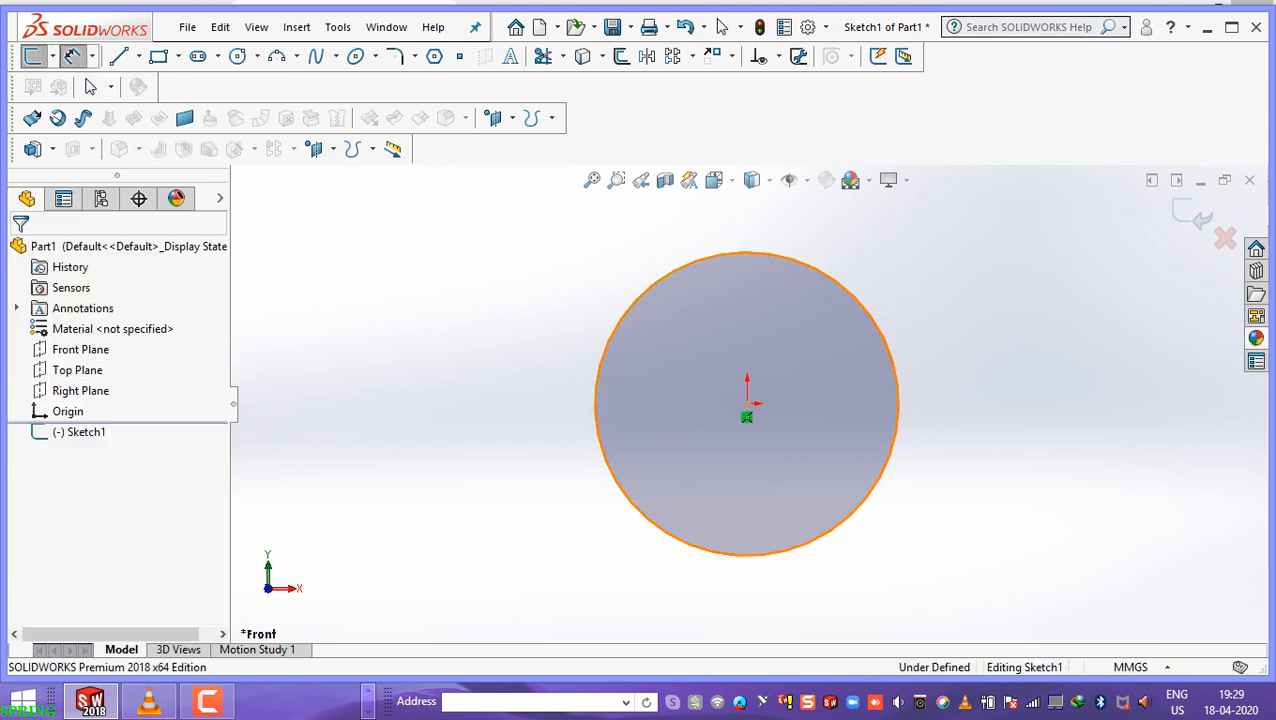
{"action": "left_click", "coordinate": [882, 332]}
{"action": "left_click", "coordinate": [954, 314]}
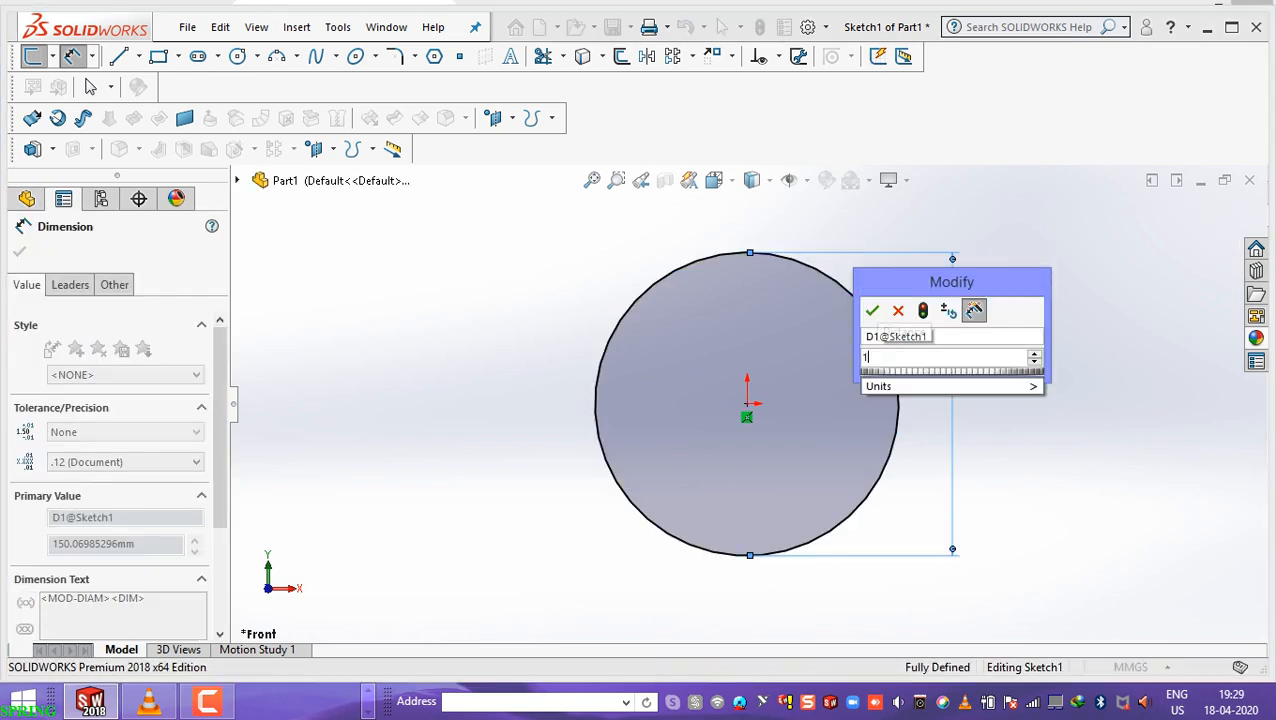
{"action": "type", "text": "150"}
{"action": "key", "text": "Return"}
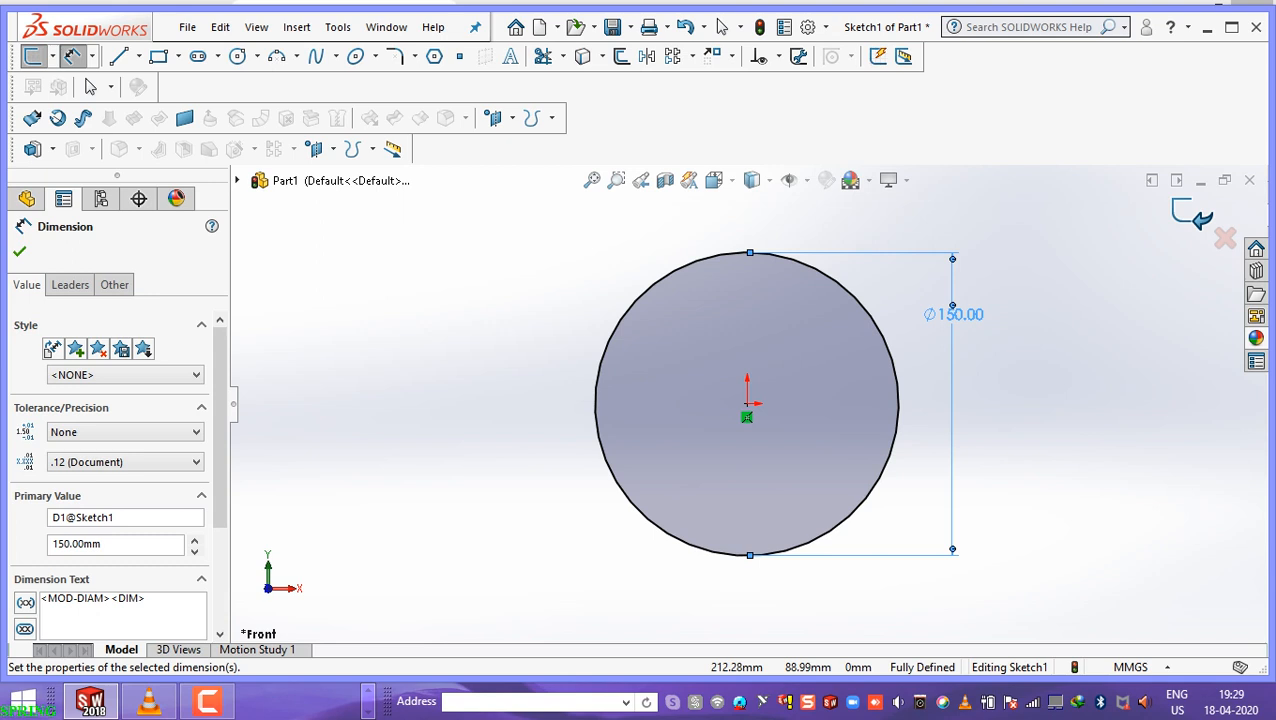
{"action": "left_click", "coordinate": [1191, 215]}
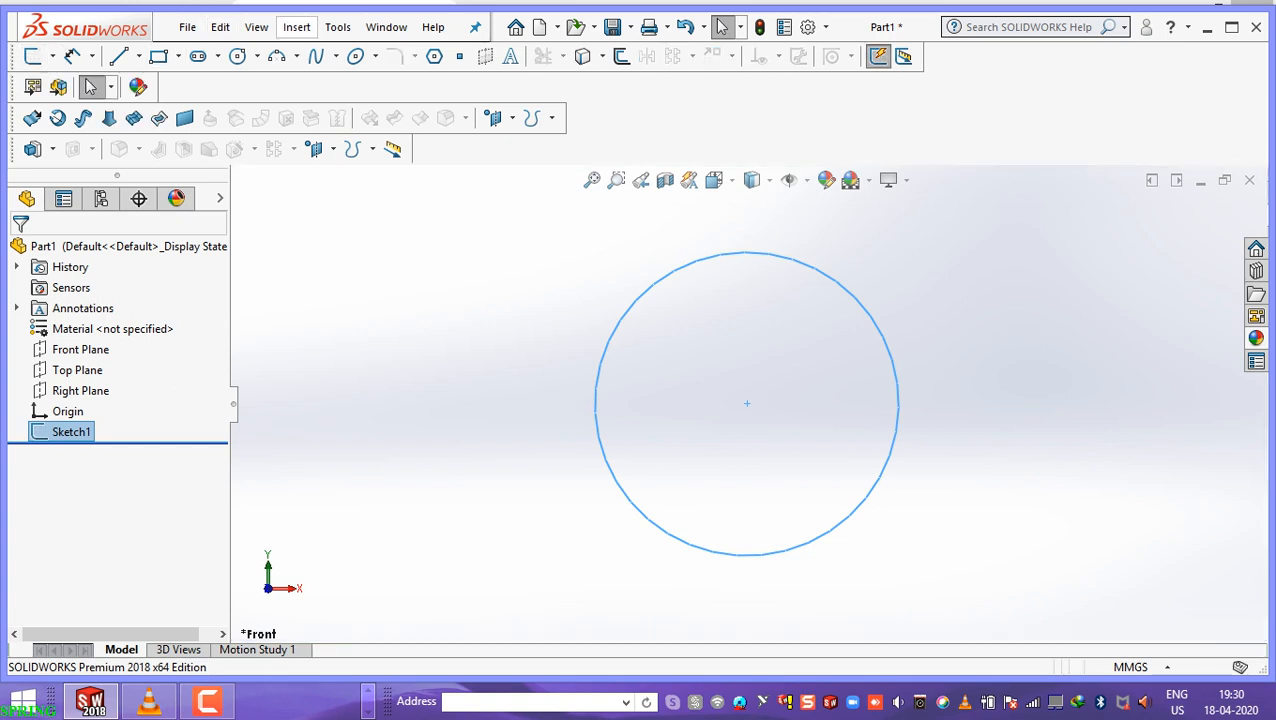
Start a Helix/Spiral curve from the circle sketch and set its constant pitch to 10 mm
{"action": "left_click", "coordinate": [296, 27]}
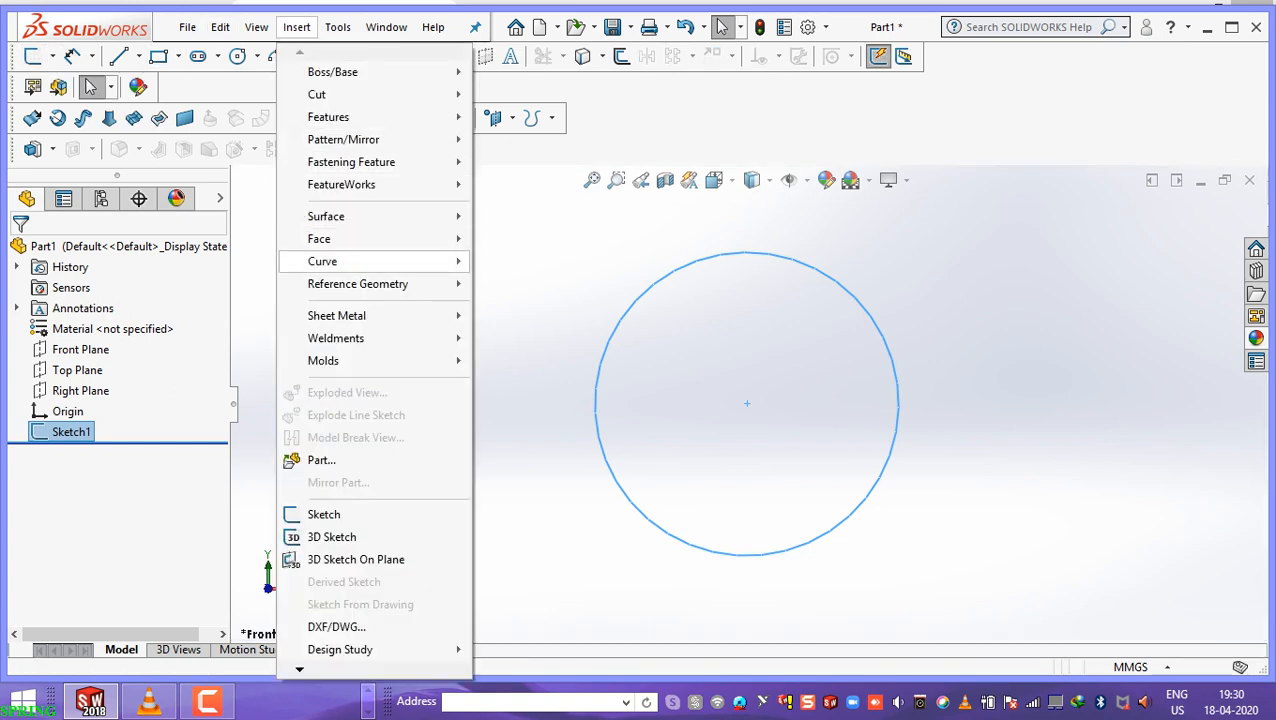
{"action": "mouse_move", "coordinate": [330, 261]}
{"action": "left_click", "coordinate": [531, 383]}
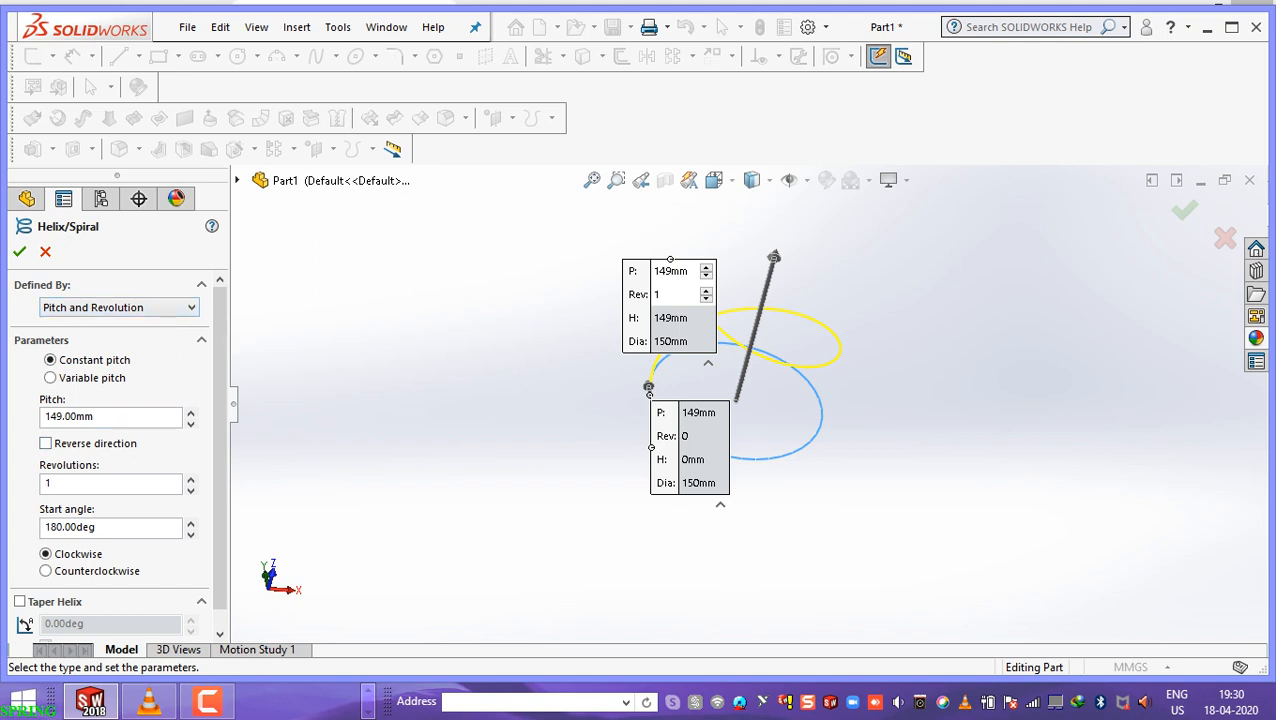
{"action": "double_click", "coordinate": [92, 417]}
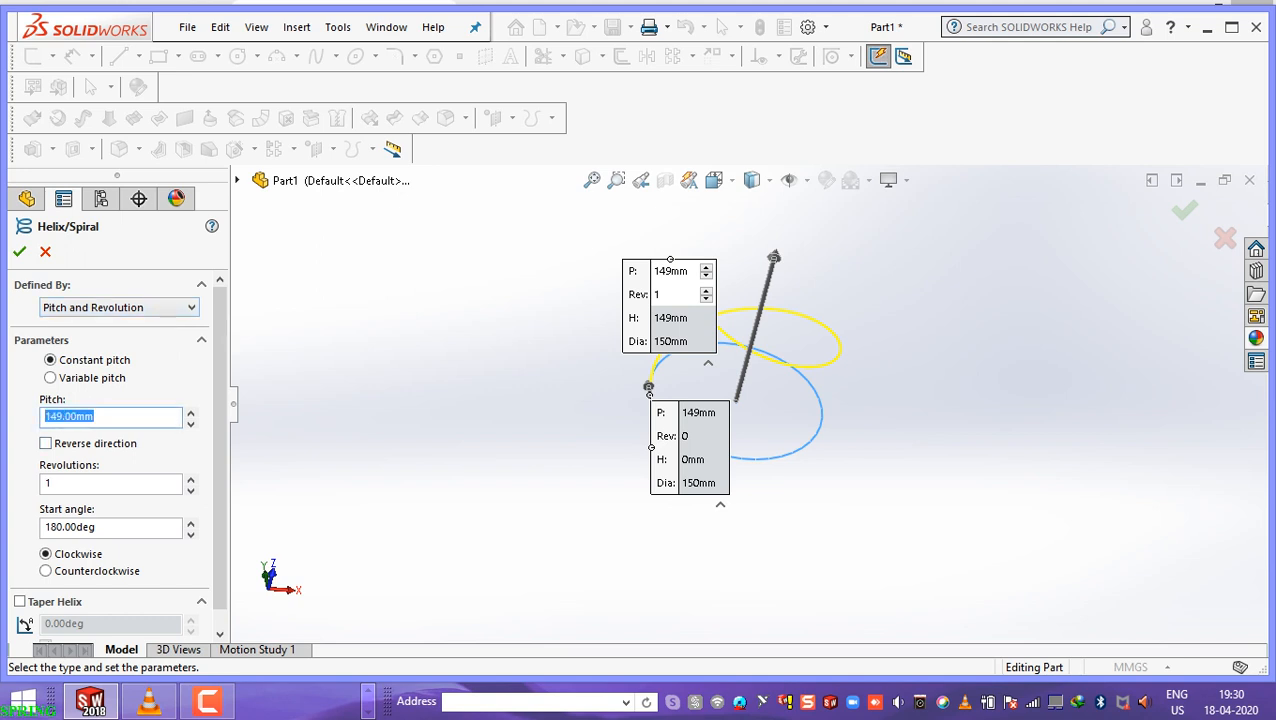
{"action": "type", "text": "10"}
{"action": "key", "text": "Return"}
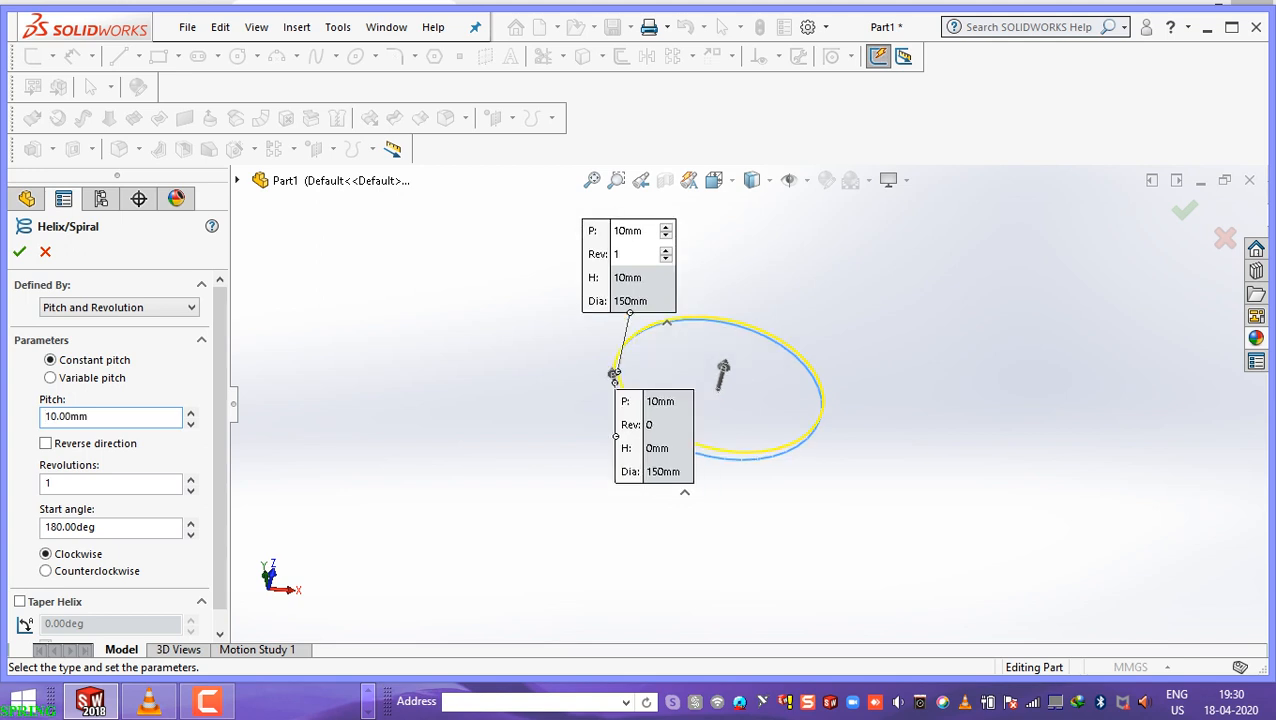
Increase the helix pitch to 20 mm and its number of revolutions to 8.25
{"action": "middle_click_drag", "start_coordinate": [770, 430], "coordinate": [735, 358]}
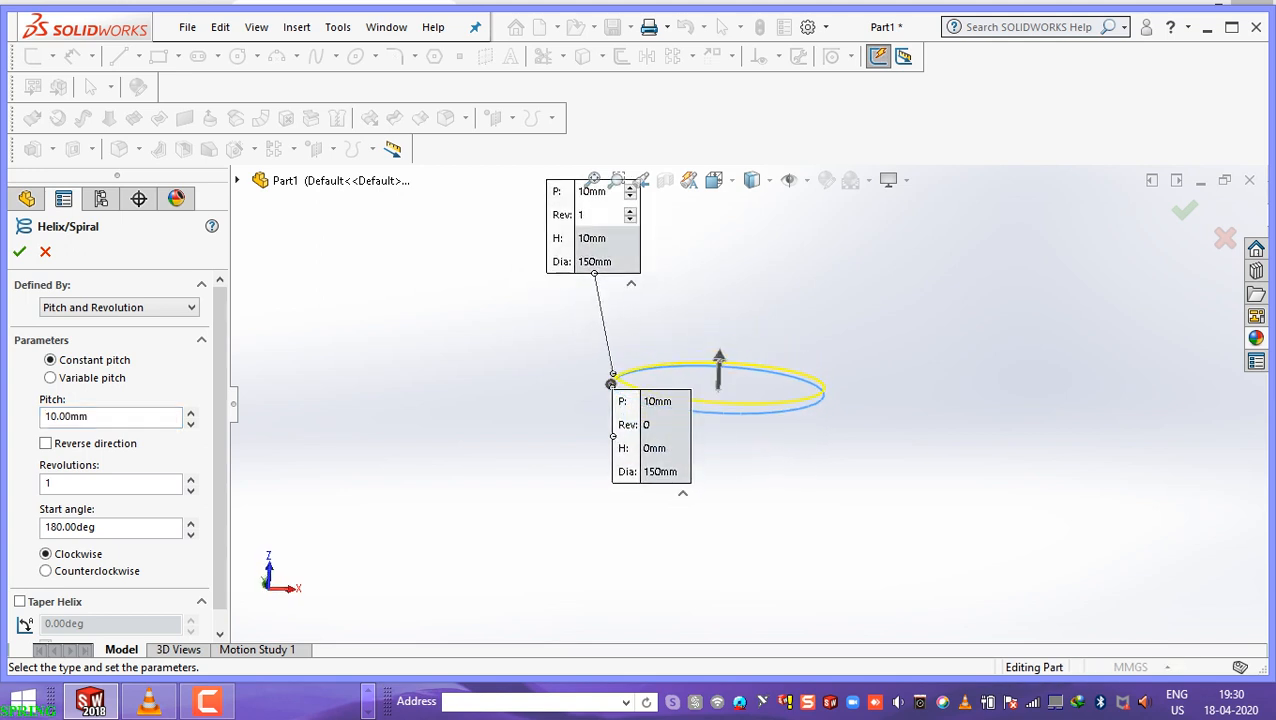
{"action": "scroll", "coordinate": [777, 405], "scroll_direction": "down", "scroll_amount": 3}
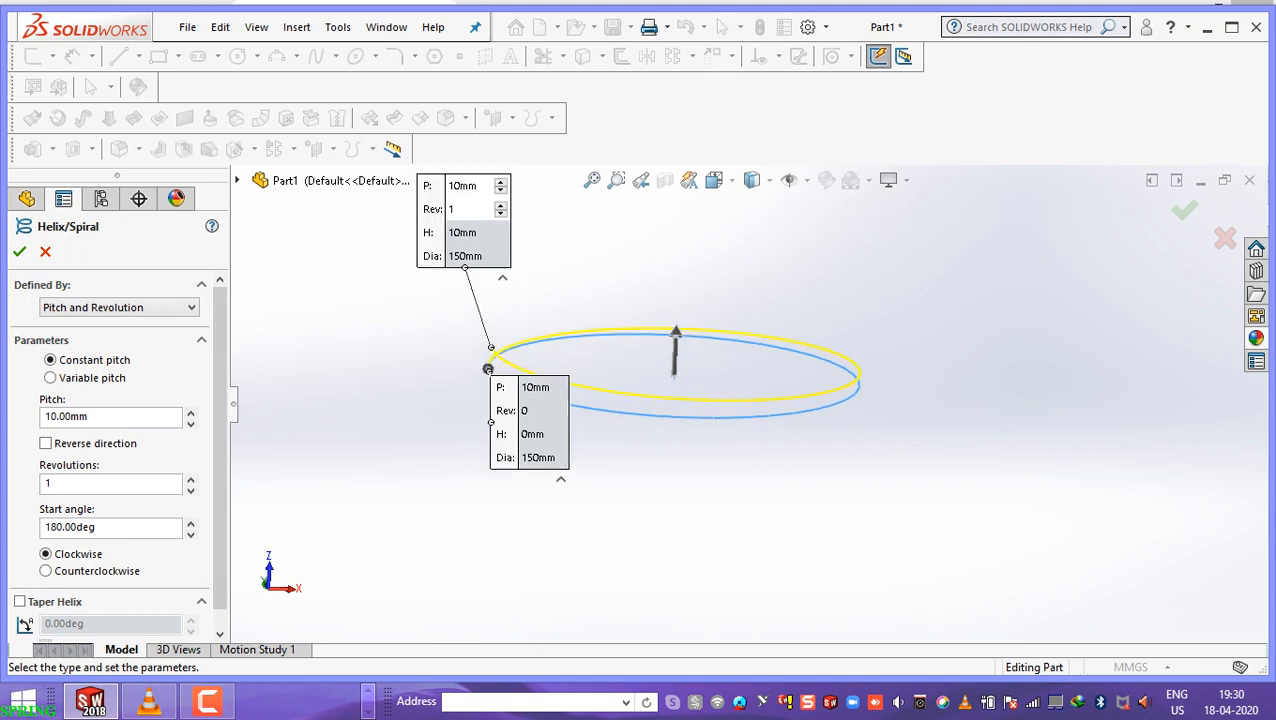
{"action": "left_click", "coordinate": [190, 411]}
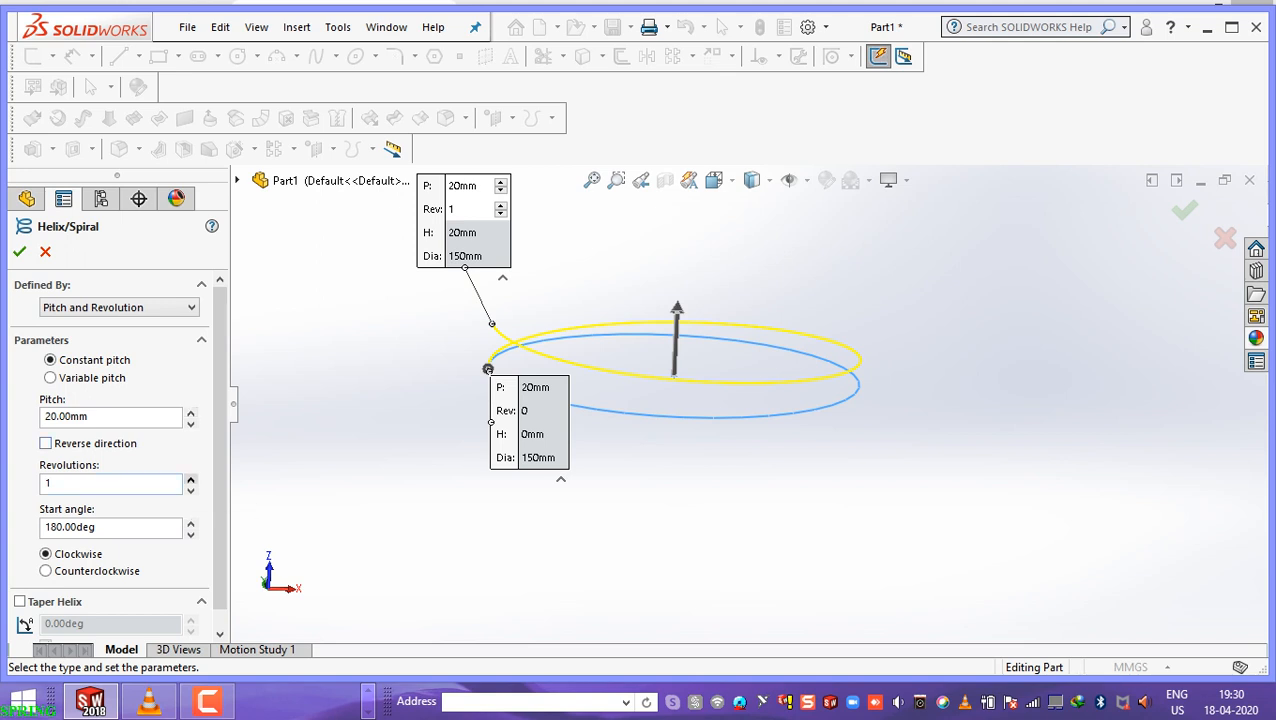
{"action": "left_click", "coordinate": [190, 479]}
{"action": "left_click", "coordinate": [190, 479]}
{"action": "left_click", "coordinate": [190, 479]}
{"action": "left_click", "coordinate": [190, 479]}
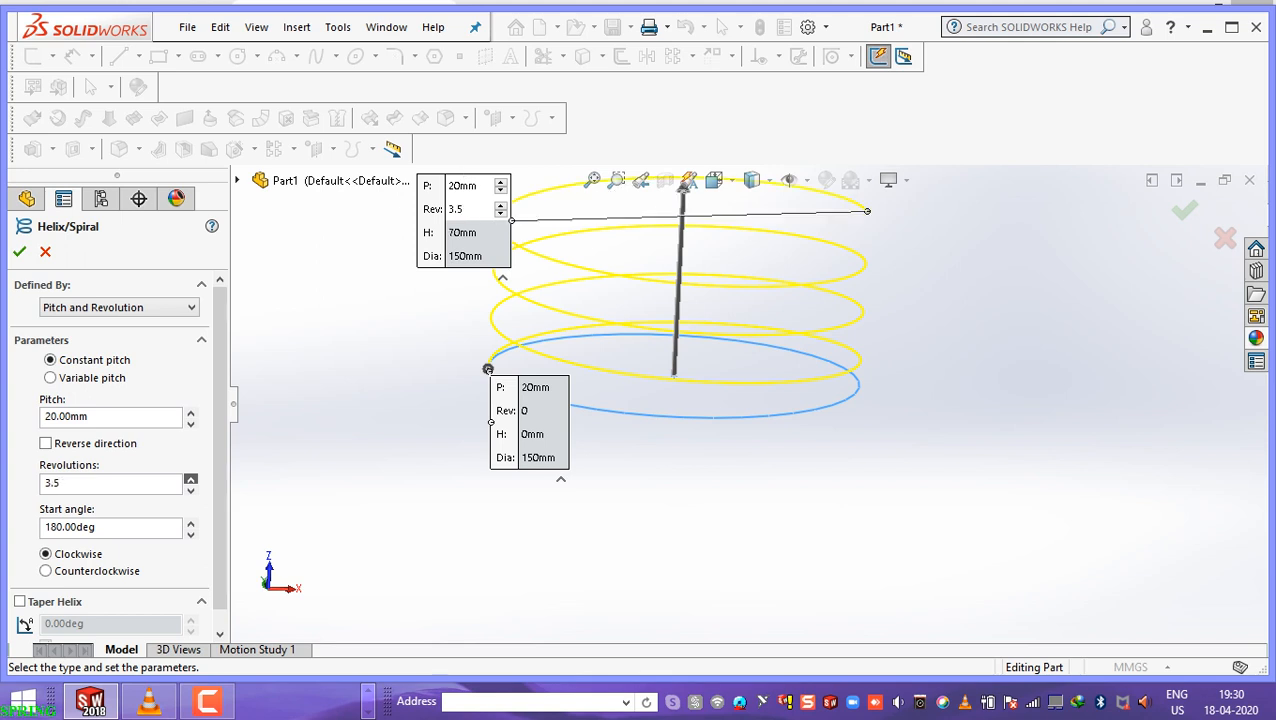
{"action": "left_click", "coordinate": [190, 479]}
{"action": "scroll", "coordinate": [748, 402], "scroll_direction": "up", "scroll_amount": 3}
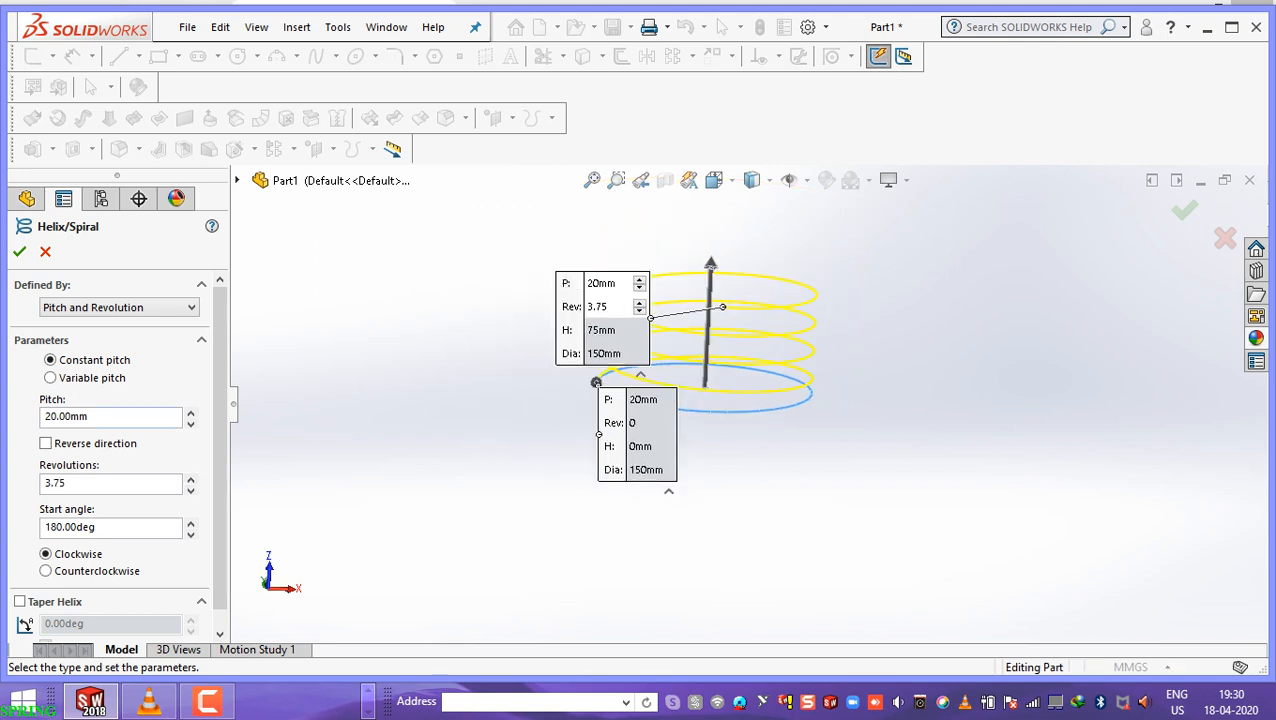
{"action": "left_click_drag", "start_coordinate": [190, 479], "coordinate": [190, 479]}
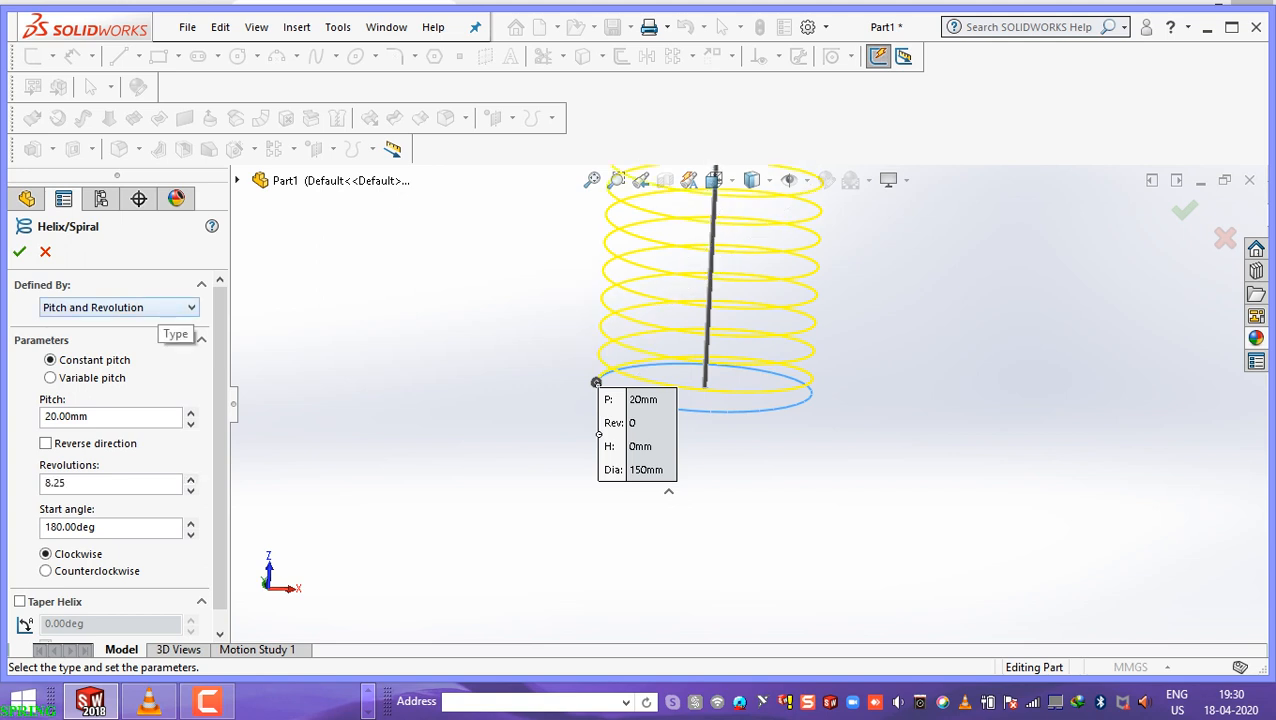
Define the helix by Height and Pitch, reduce its height to 145 mm and accept the curve
{"action": "left_click", "coordinate": [160, 307]}
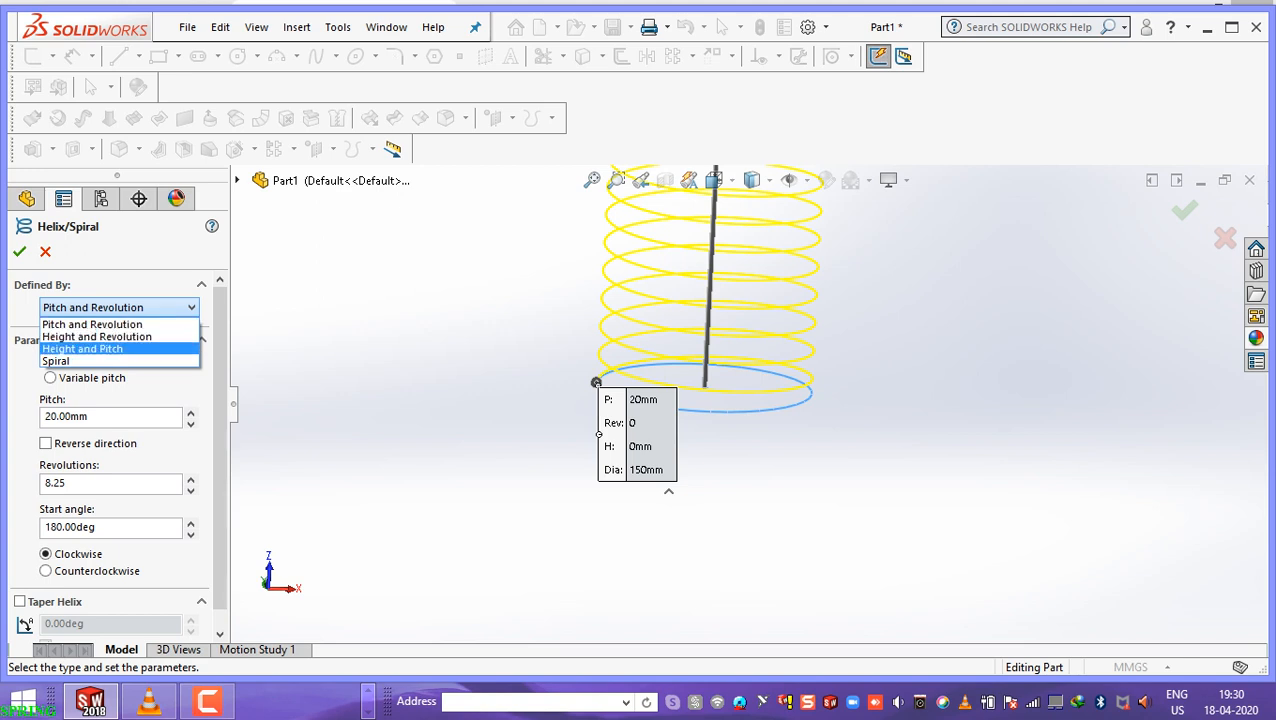
{"action": "left_click", "coordinate": [100, 349]}
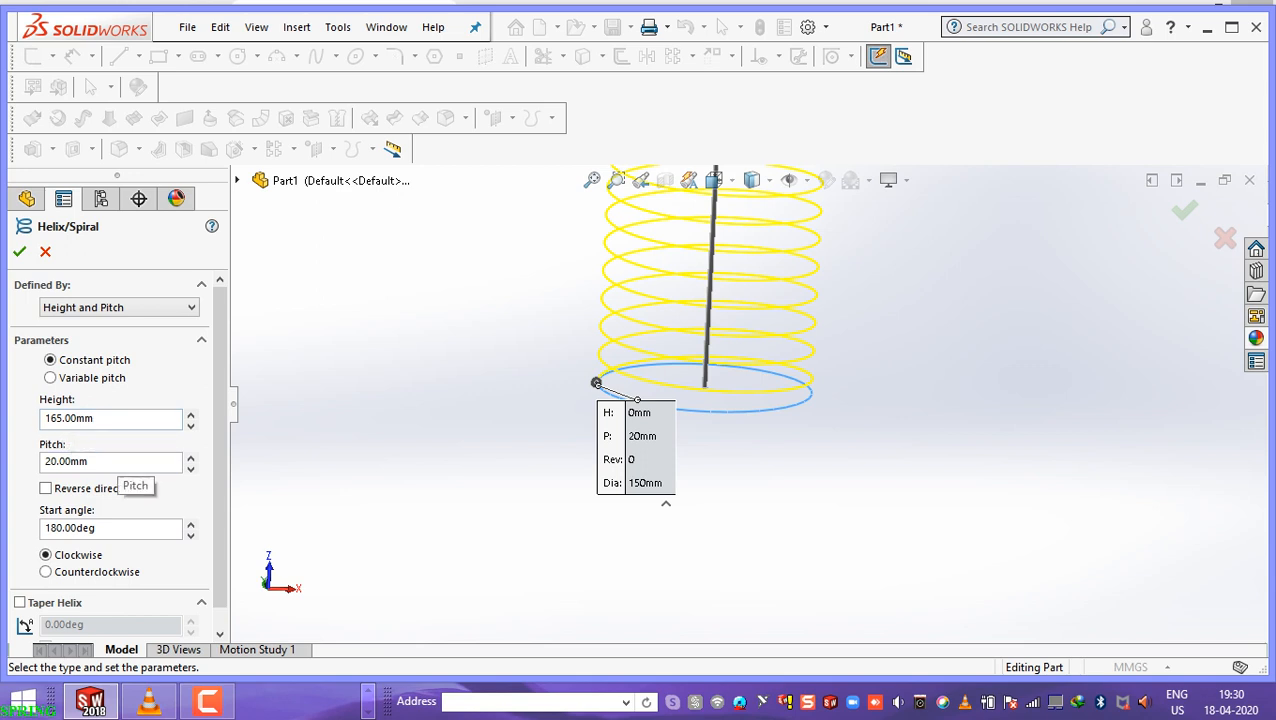
{"action": "left_click", "coordinate": [190, 424]}
{"action": "left_click", "coordinate": [190, 424]}
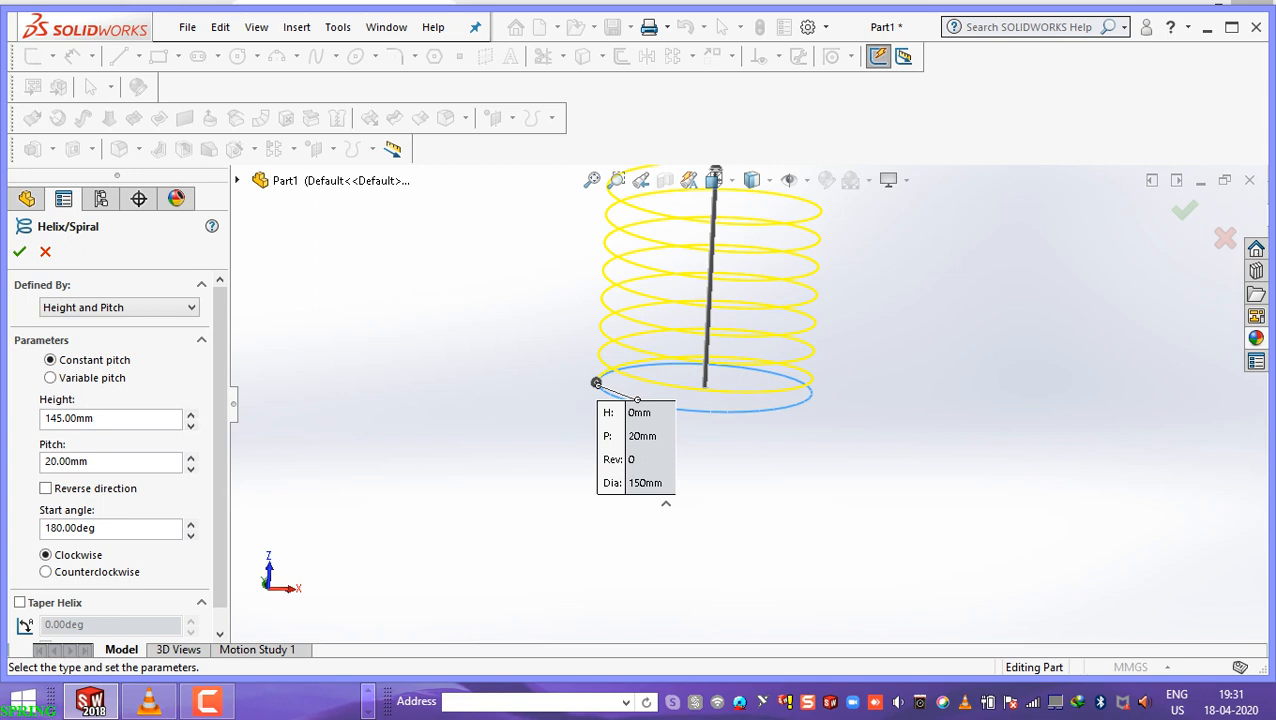
{"action": "left_click", "coordinate": [119, 307]}
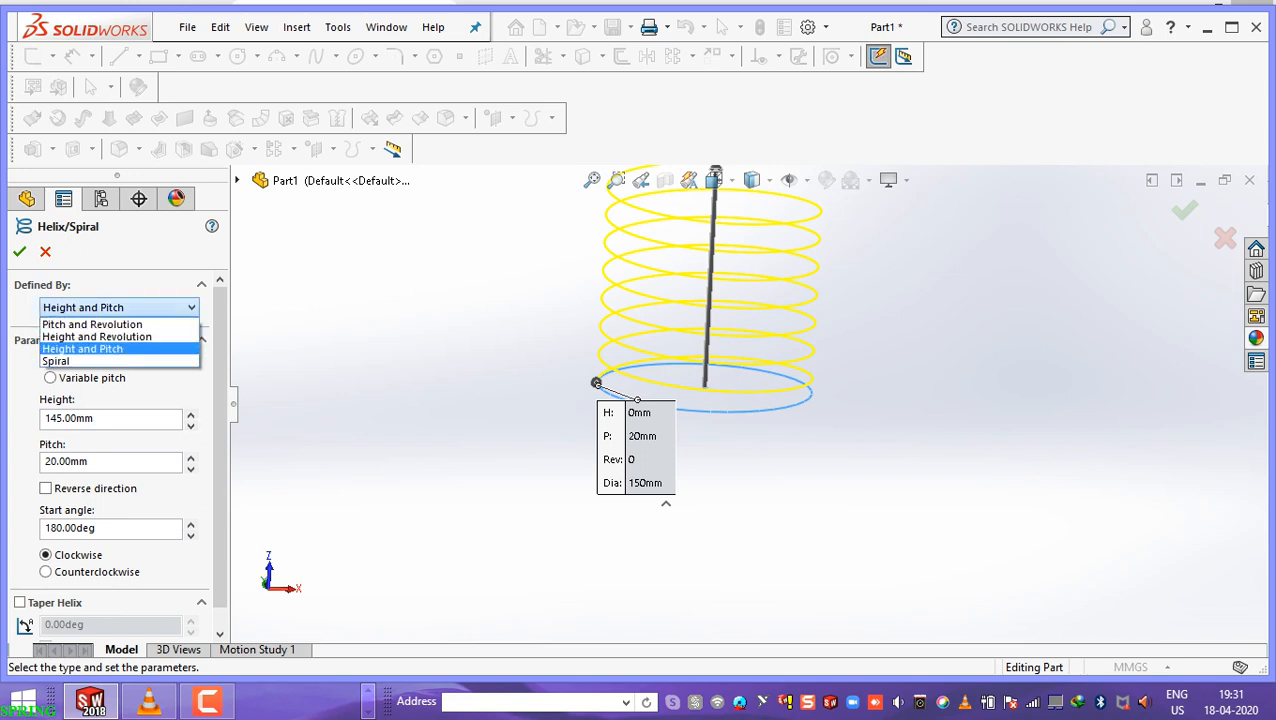
{"action": "left_click", "coordinate": [100, 349]}
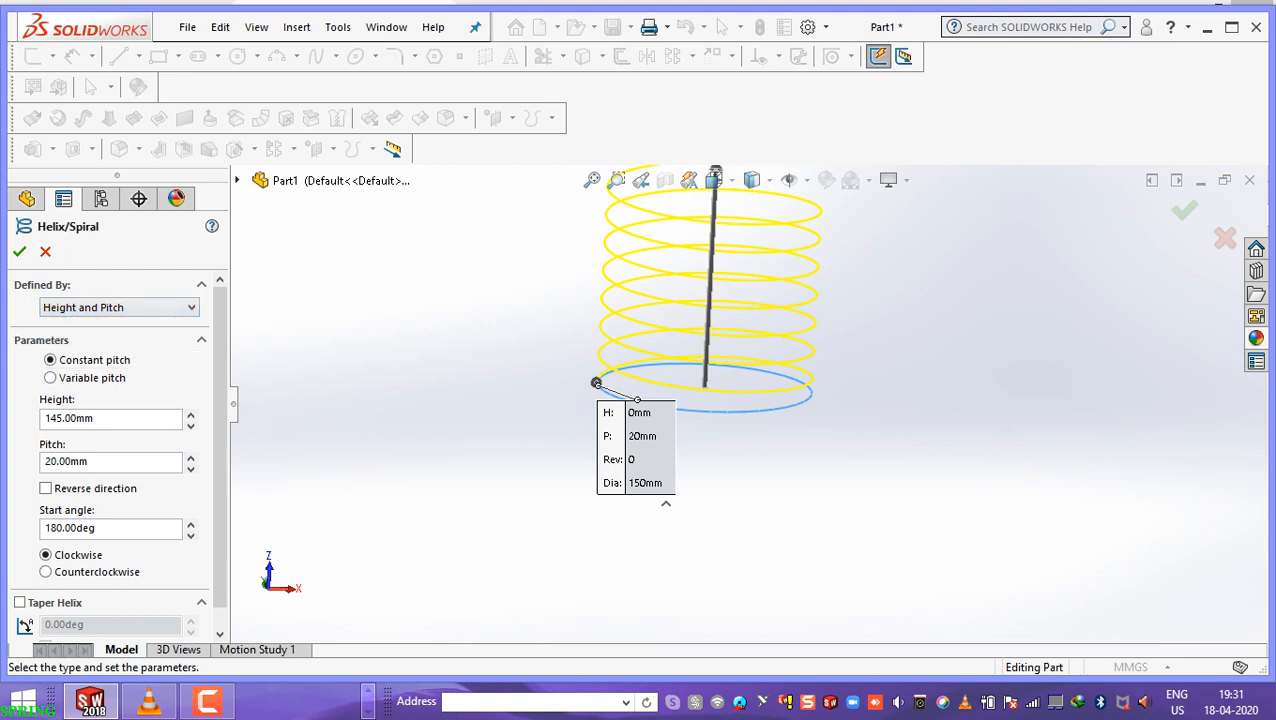
{"action": "scroll", "coordinate": [115, 455], "scroll_direction": "down", "scroll_amount": 1}
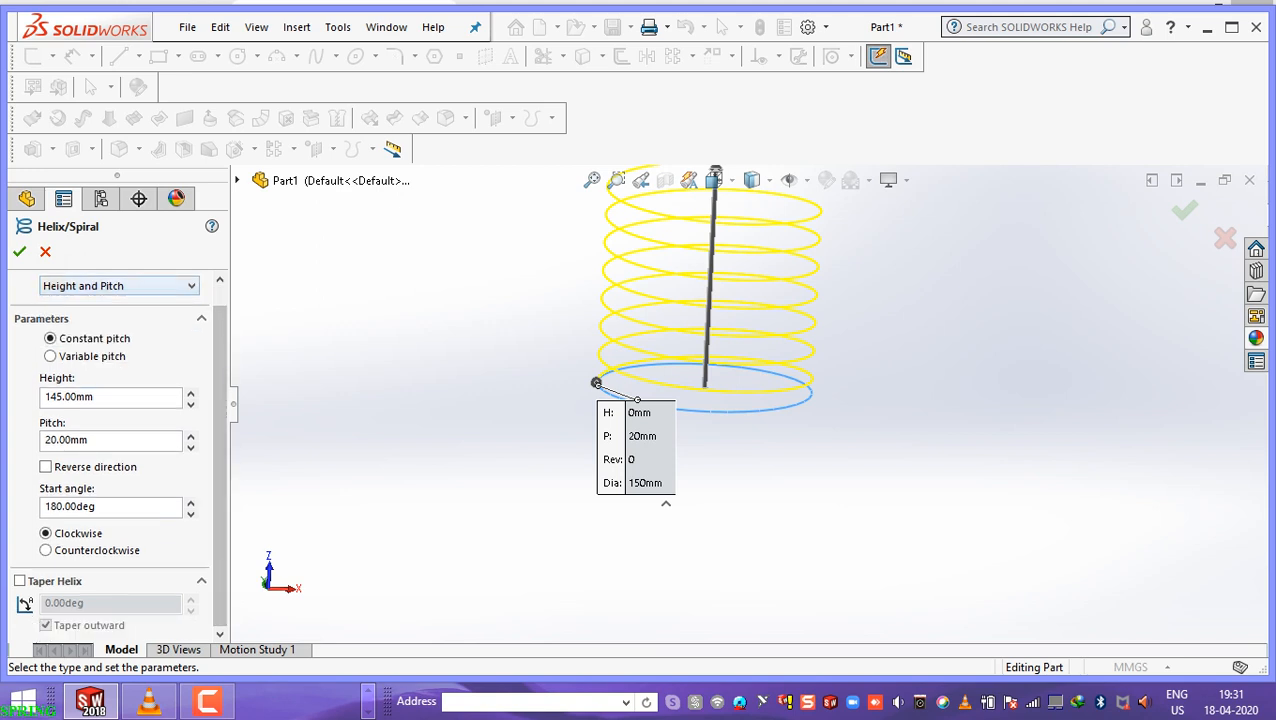
{"action": "left_click", "coordinate": [19, 251]}
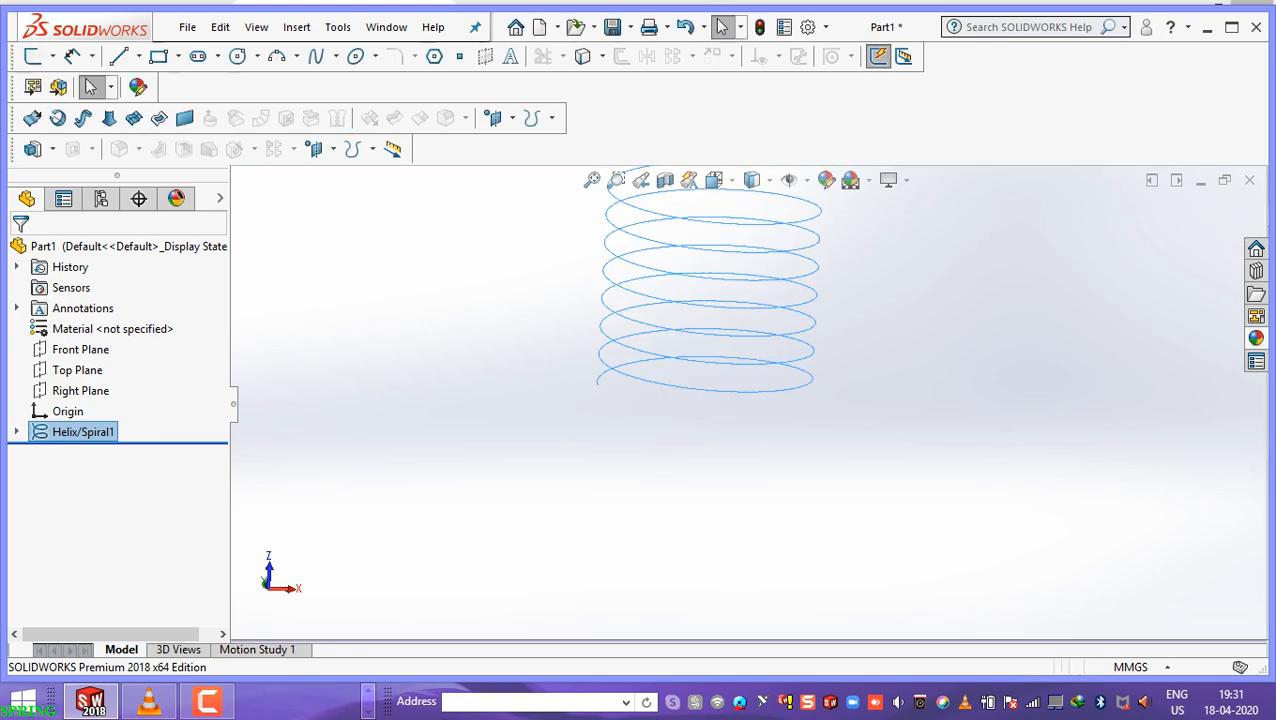
Create a reference plane coincident with the helix's upper endpoint and perpendicular to the helix curve
{"action": "left_click", "coordinate": [853, 213]}
{"action": "scroll", "coordinate": [853, 213], "scroll_direction": "up", "scroll_amount": 1}
{"action": "scroll", "coordinate": [853, 211], "scroll_direction": "down", "scroll_amount": 2}
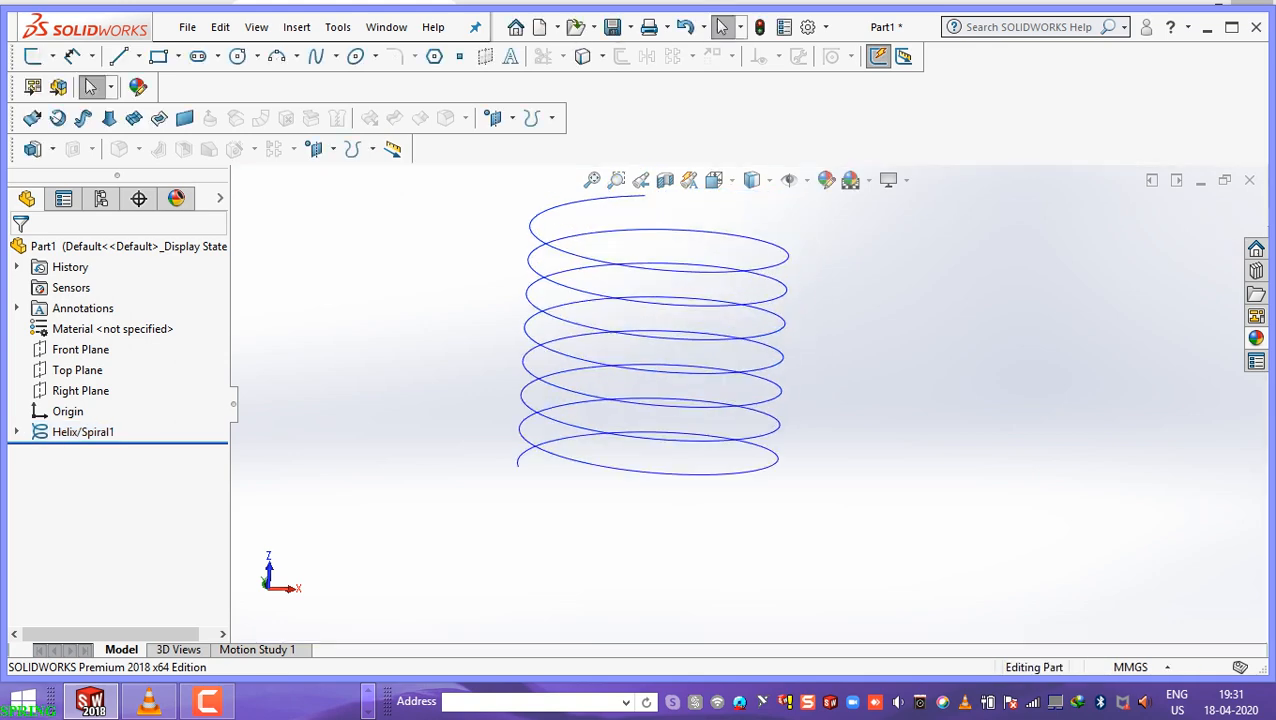
{"action": "middle_click_drag", "start_coordinate": [853, 213], "coordinate": [748, 398]}
{"action": "scroll", "coordinate": [748, 398], "scroll_direction": "up", "scroll_amount": 1}
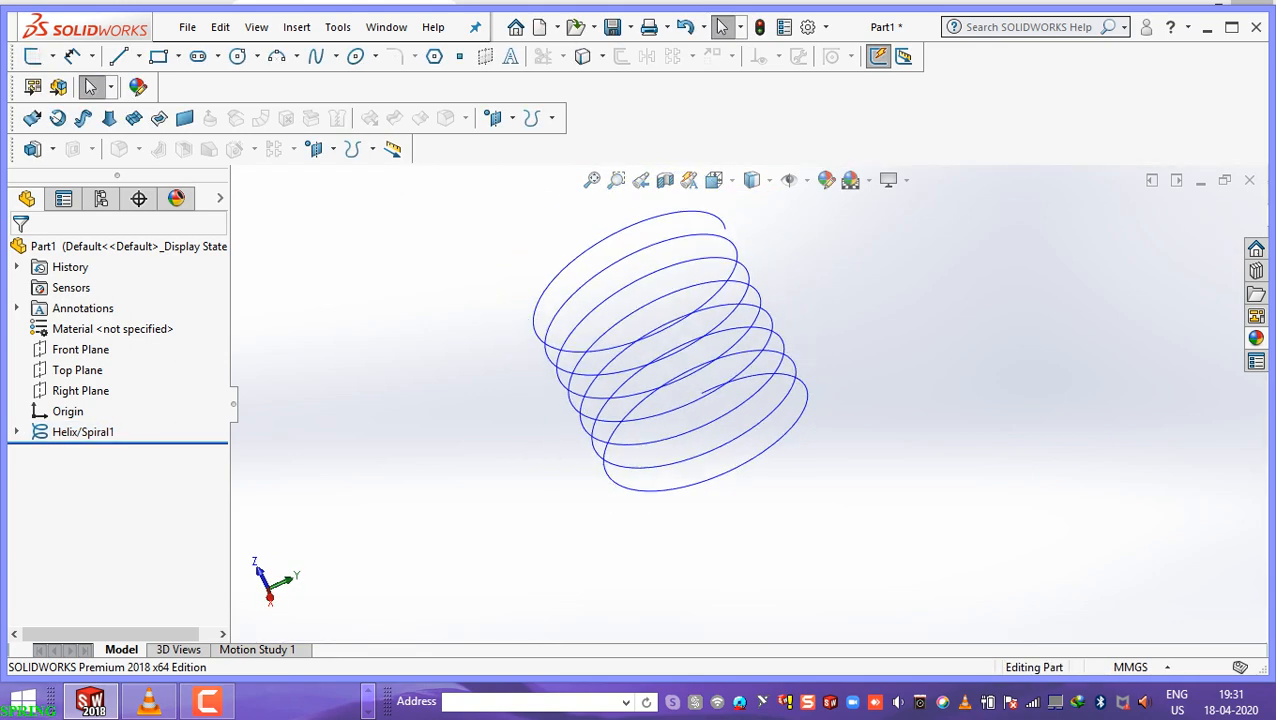
{"action": "scroll", "coordinate": [735, 205], "scroll_direction": "down", "scroll_amount": 5}
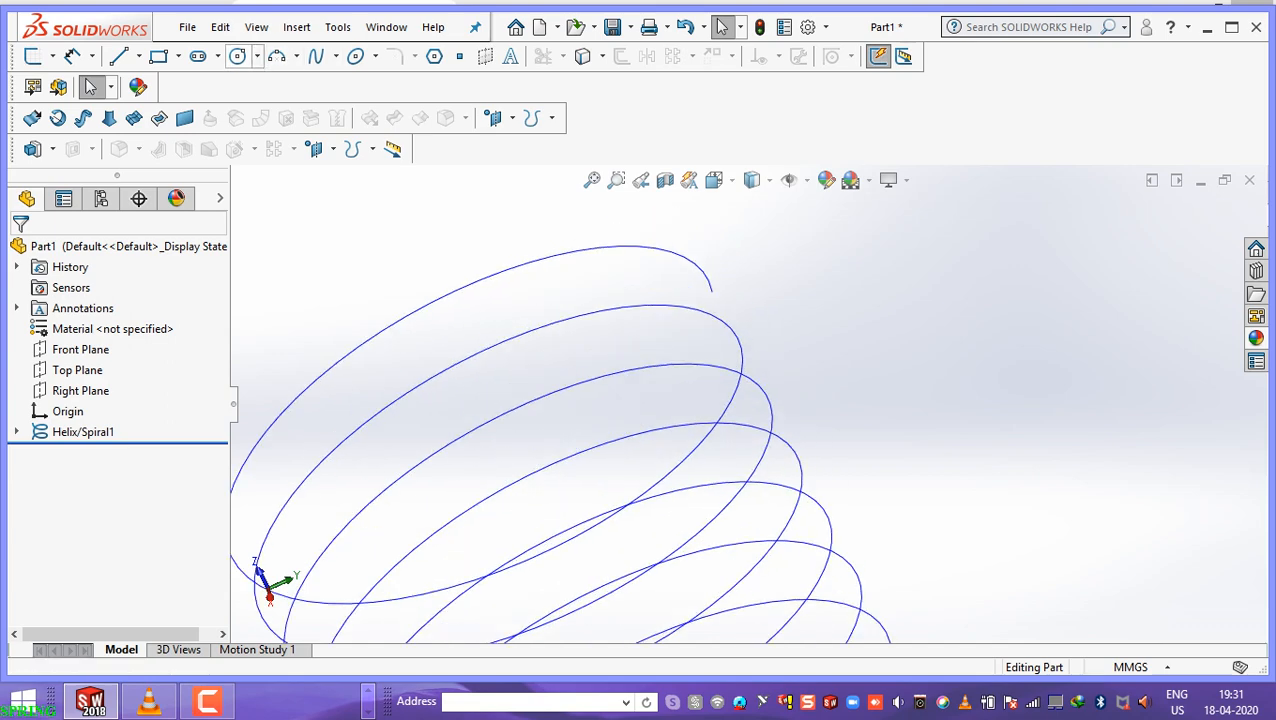
{"action": "left_click", "coordinate": [34, 57]}
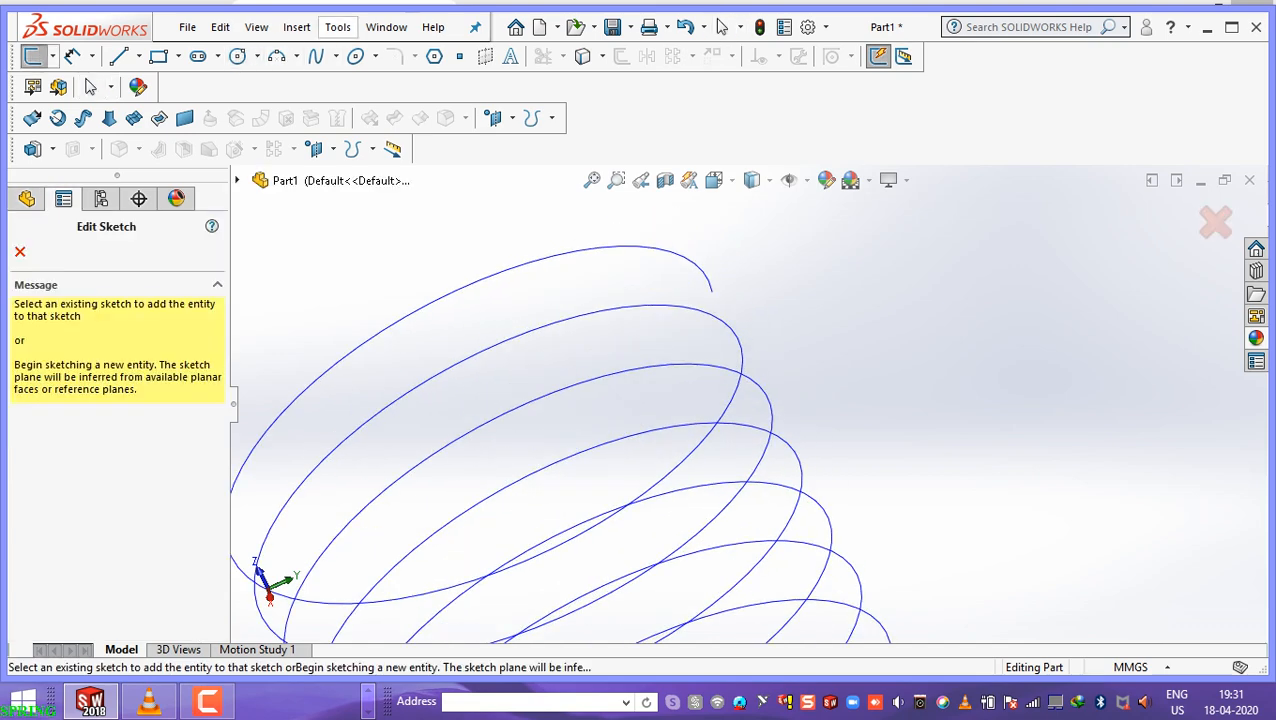
{"action": "left_click", "coordinate": [296, 27]}
{"action": "mouse_move", "coordinate": [358, 284]}
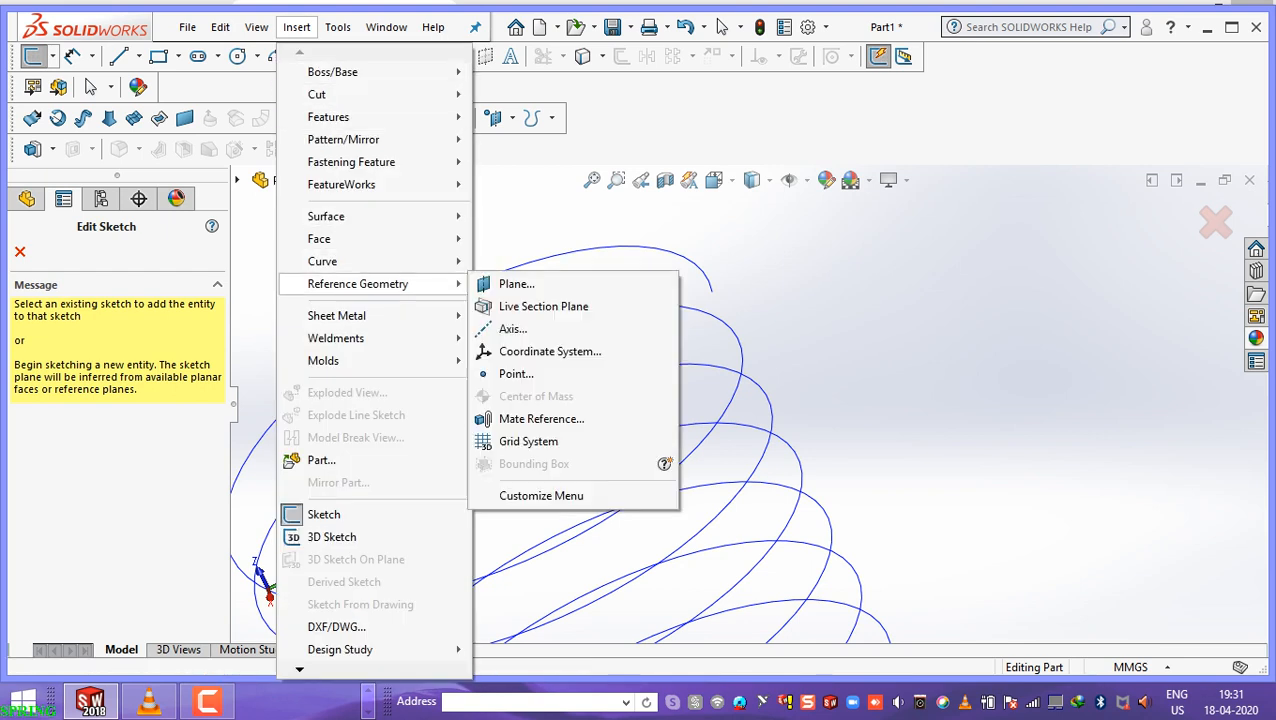
{"action": "left_click", "coordinate": [516, 285]}
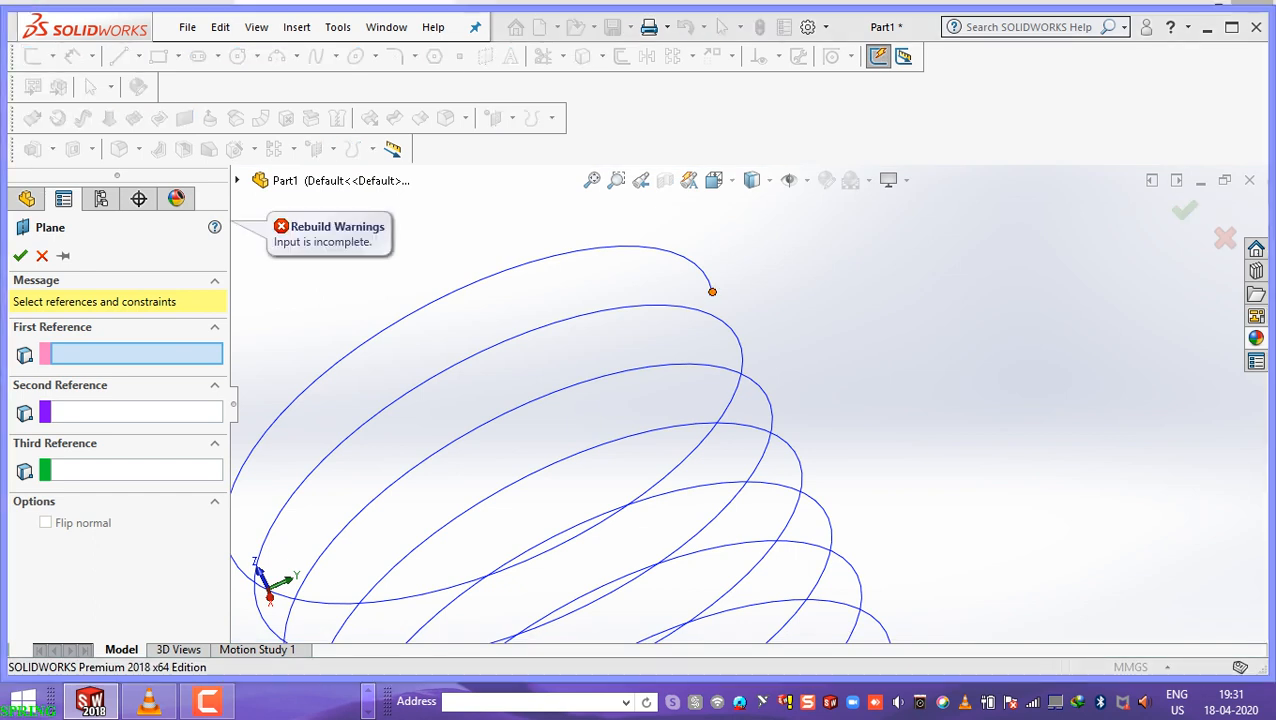
{"action": "left_click", "coordinate": [705, 280]}
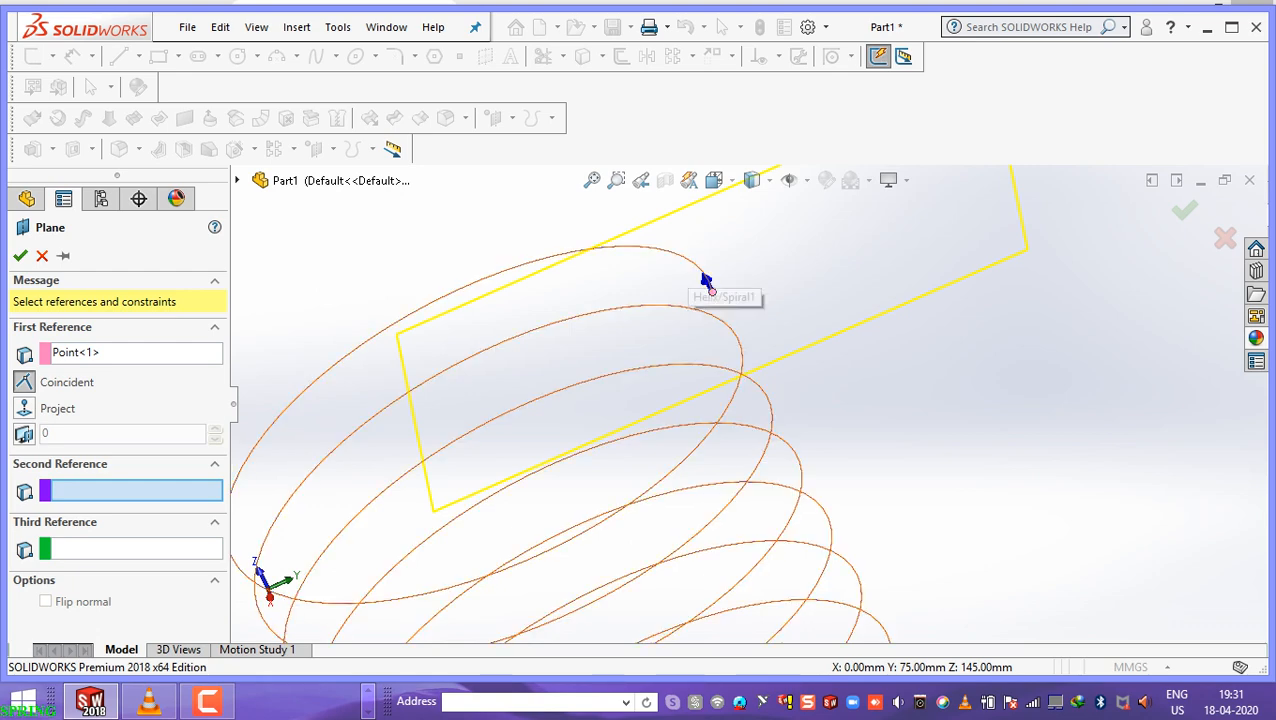
{"action": "left_click", "coordinate": [706, 281]}
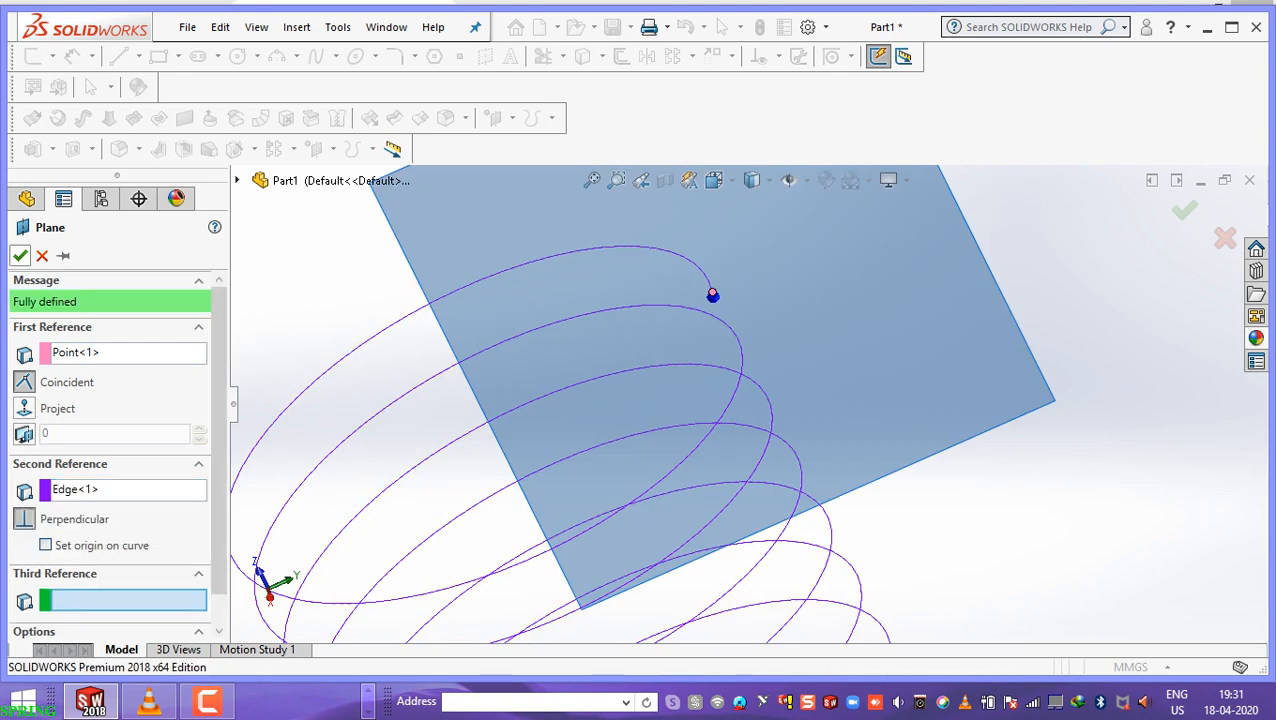
{"action": "key", "text": "Return"}
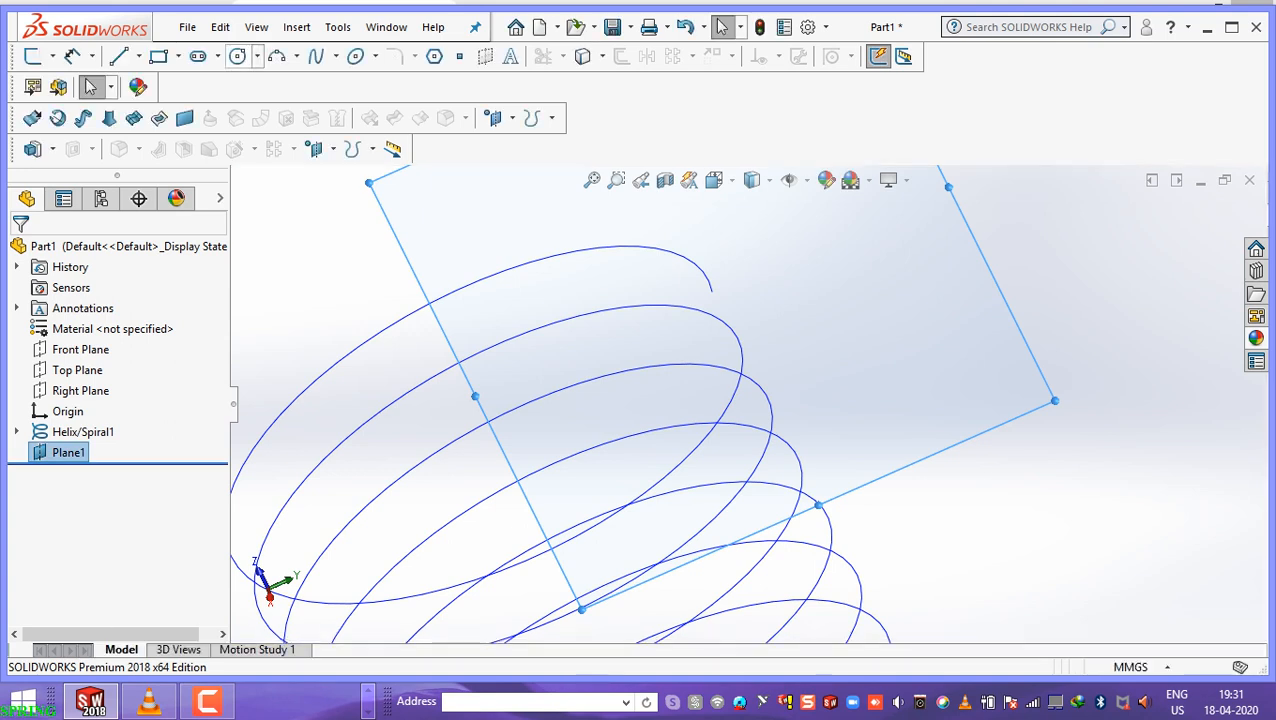
Sketch a circle about 7.6 mm in diameter on the new plane, centred near the helix's upper end
{"action": "left_click", "coordinate": [238, 57]}
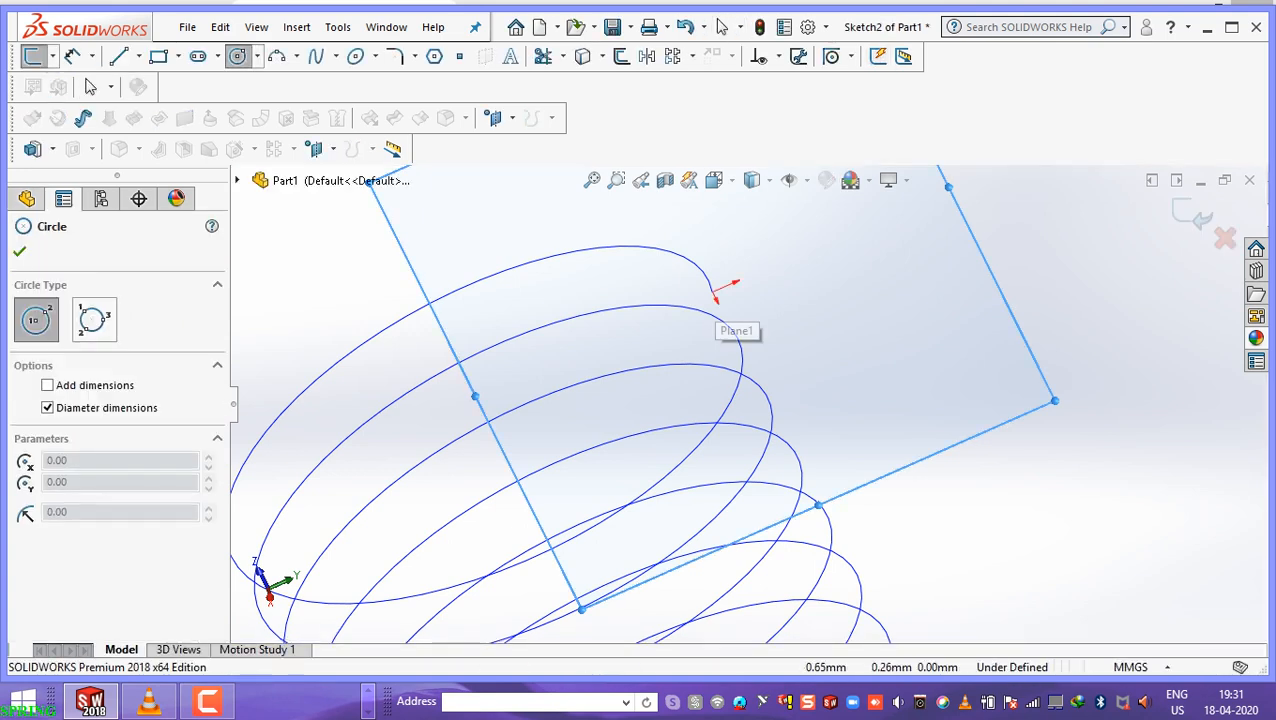
{"action": "left_click", "coordinate": [713, 292]}
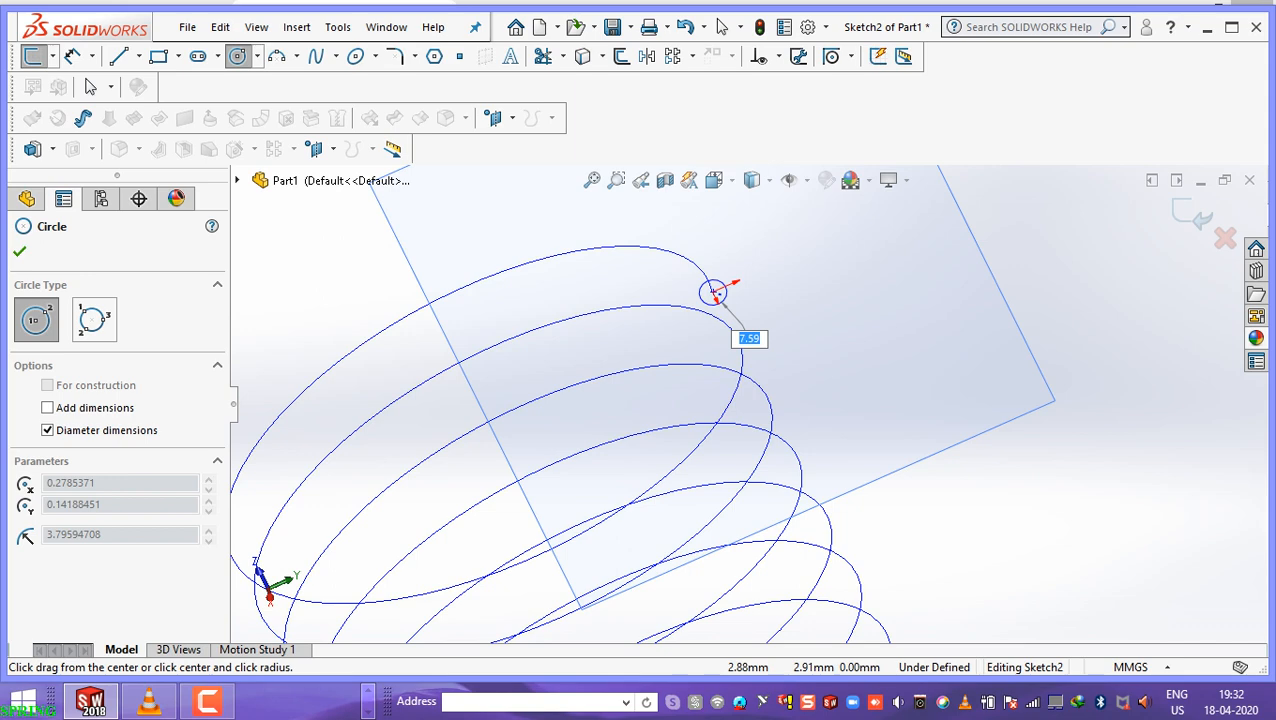
{"action": "key", "text": "Return"}
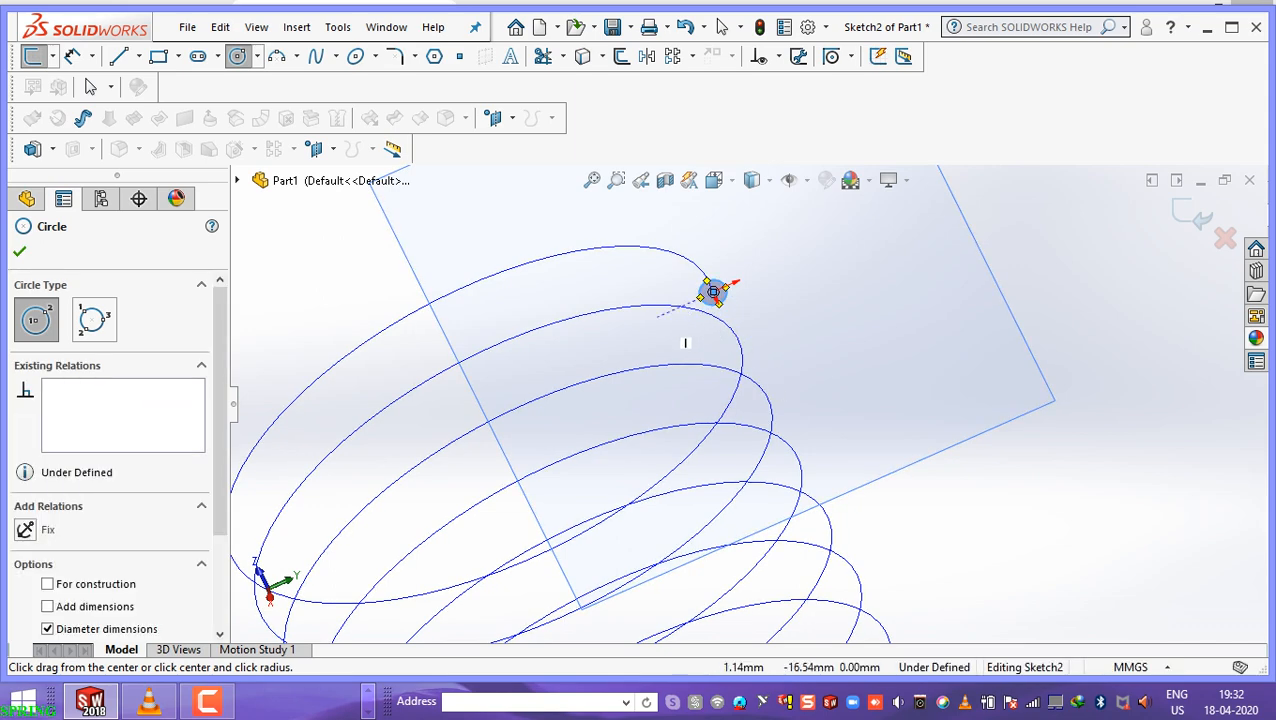
Dimension the wire profile circle and set its diameter to 10 mm
{"action": "left_click", "coordinate": [72, 56]}
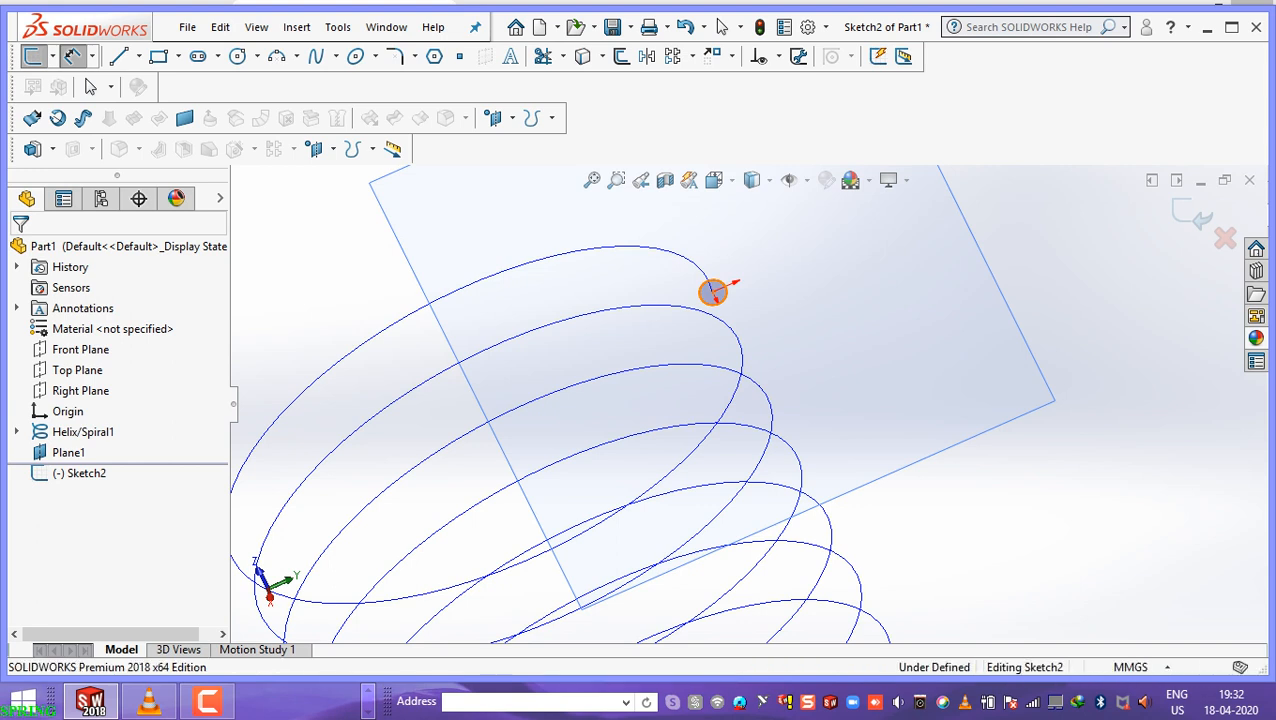
{"action": "left_click", "coordinate": [713, 291]}
{"action": "left_click", "coordinate": [715, 289]}
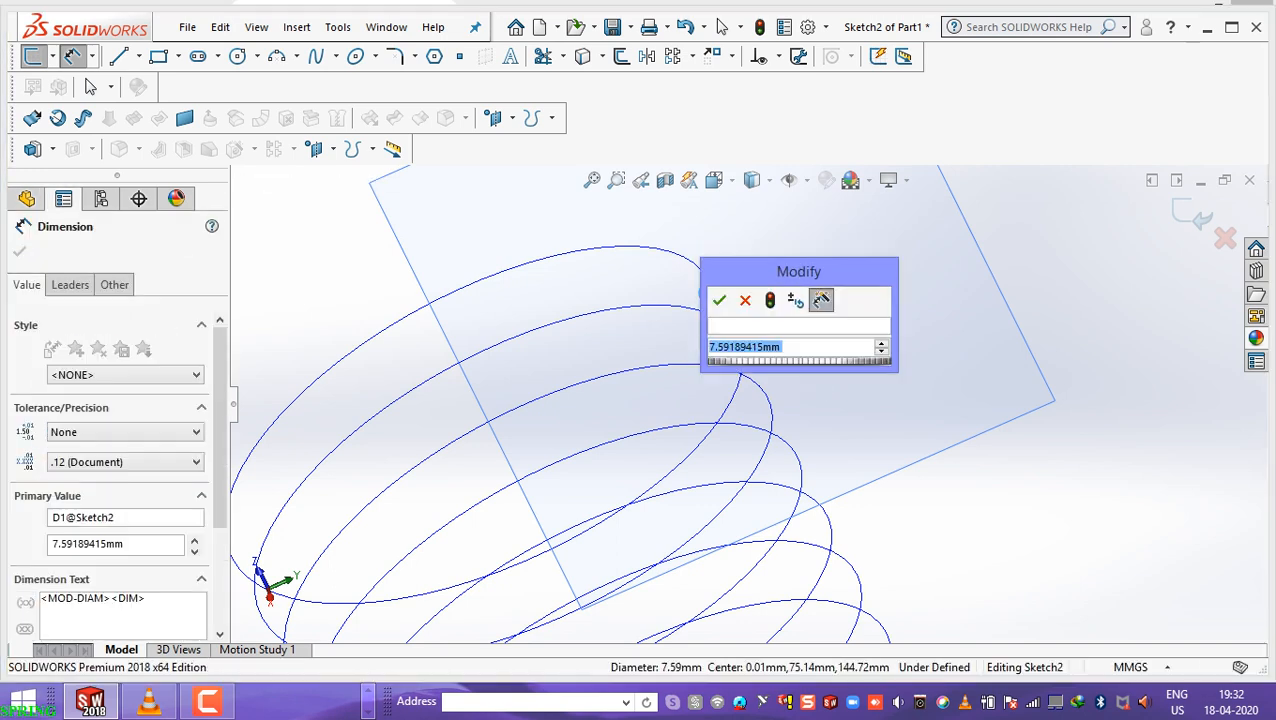
{"action": "type", "text": "10"}
{"action": "key", "text": "Return"}
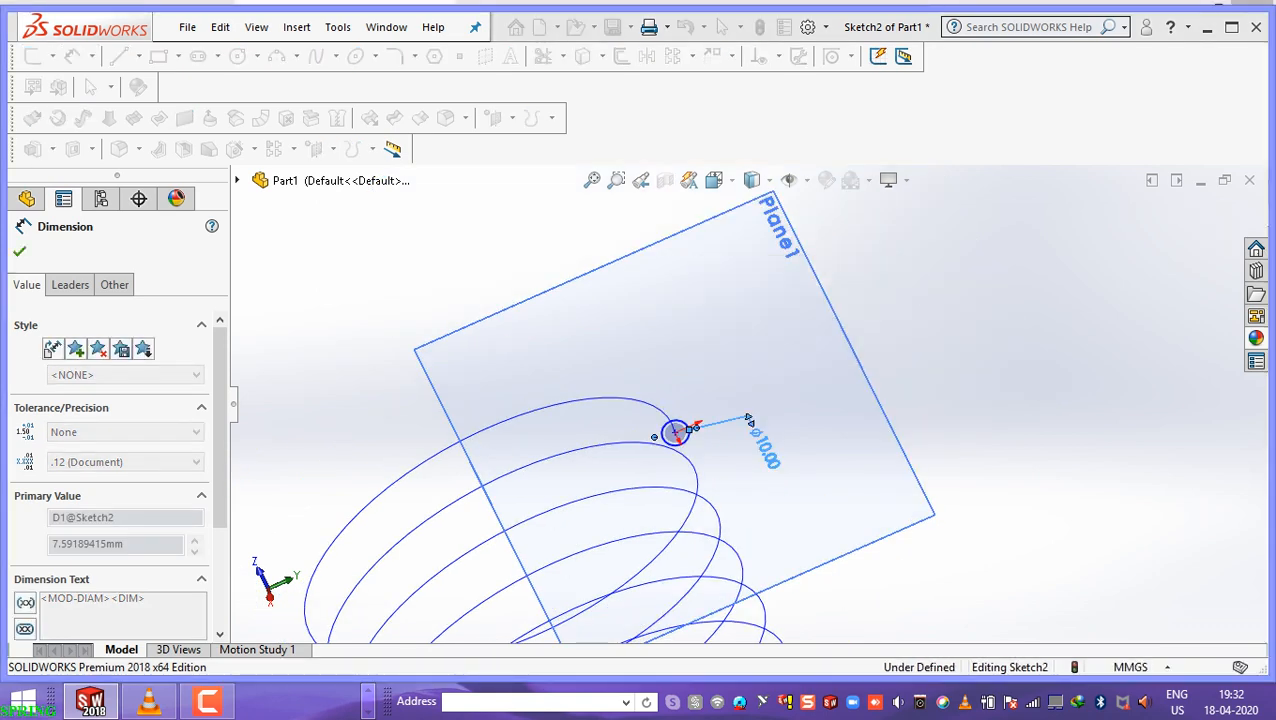
{"action": "left_click", "coordinate": [940, 322]}
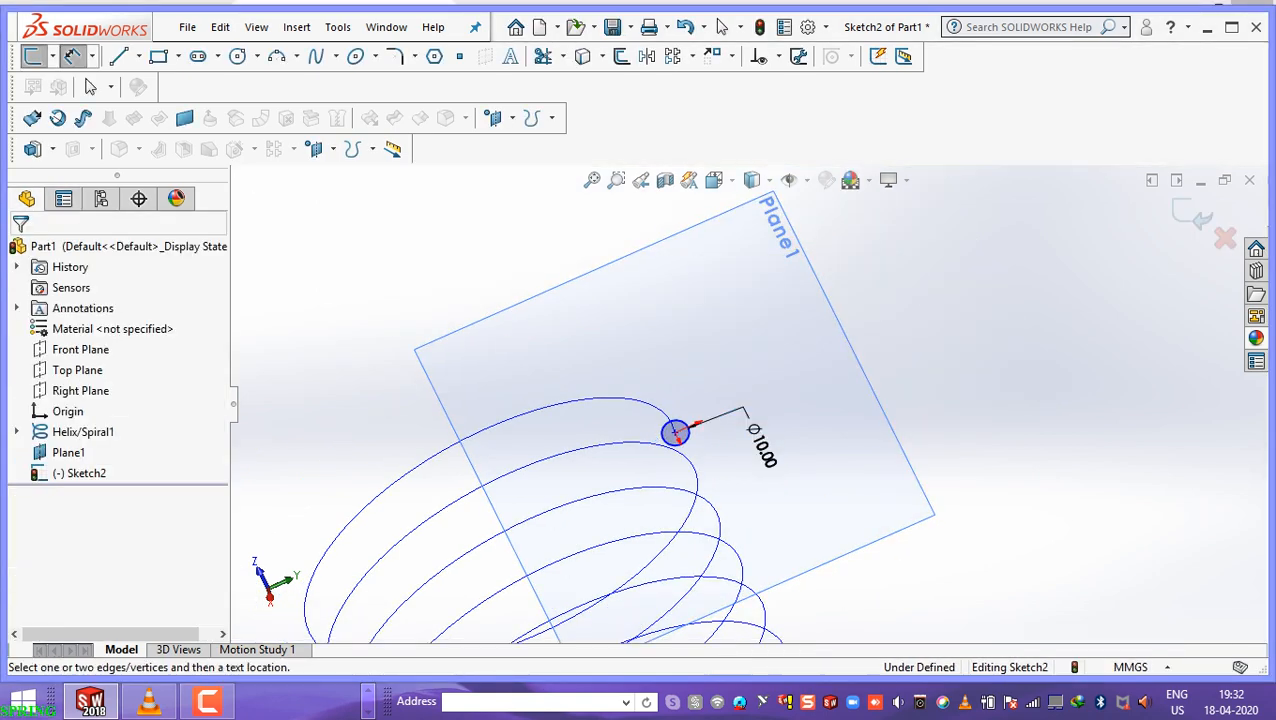
Add a Pierce relation between the profile circle's centre point and the helix, and exit the sketch
{"action": "scroll", "coordinate": [673, 438], "scroll_direction": "down", "scroll_amount": 8}
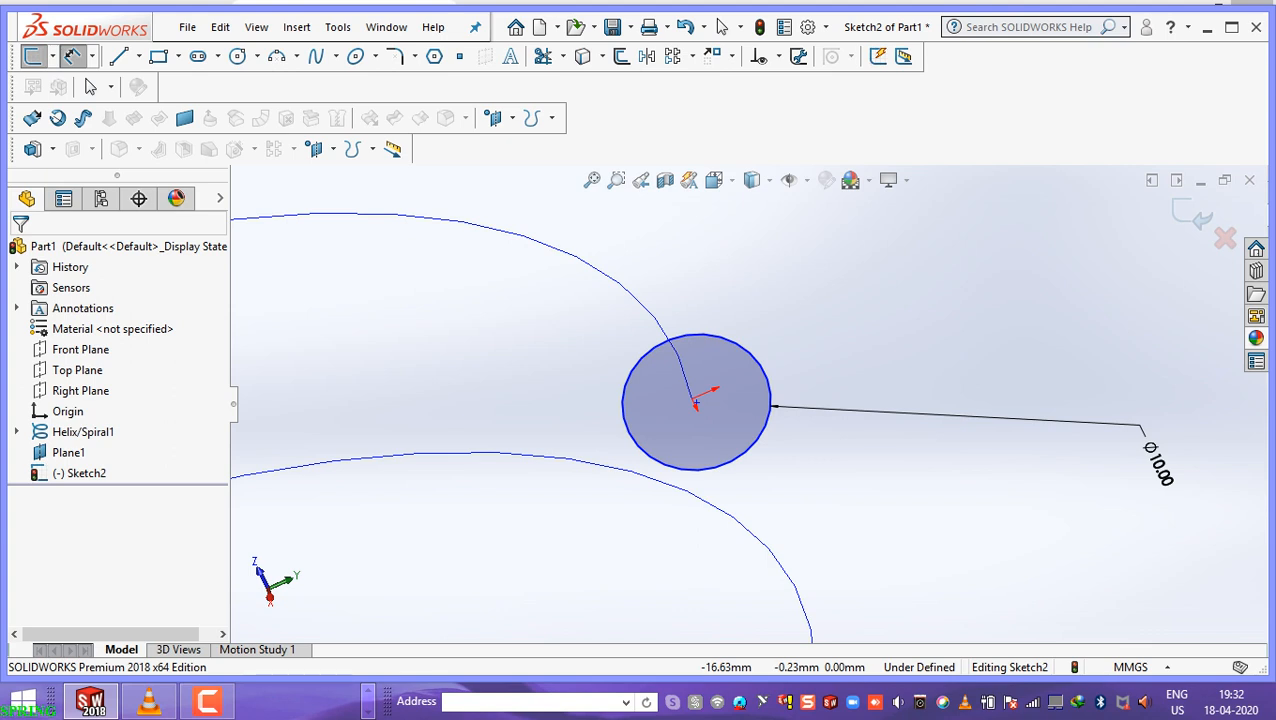
{"action": "left_click", "coordinate": [770, 56]}
{"action": "left_click", "coordinate": [811, 104]}
{"action": "left_click", "coordinate": [696, 402]}
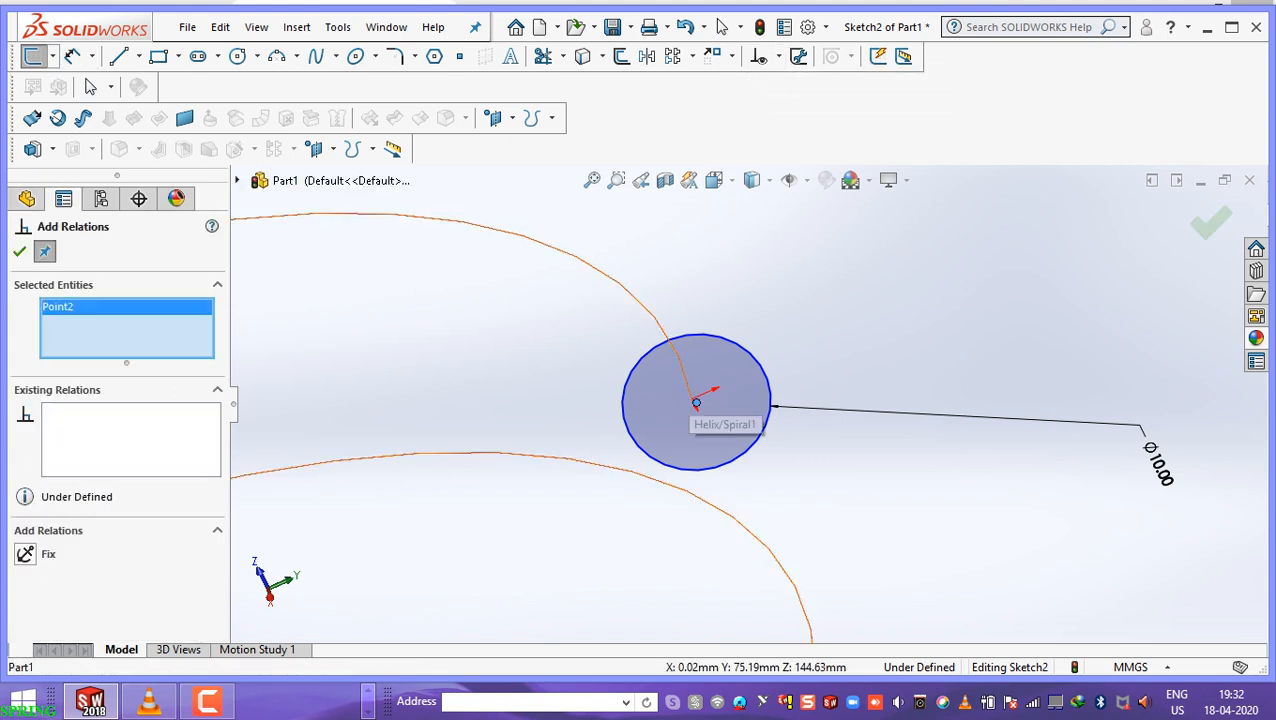
{"action": "left_click", "coordinate": [696, 403]}
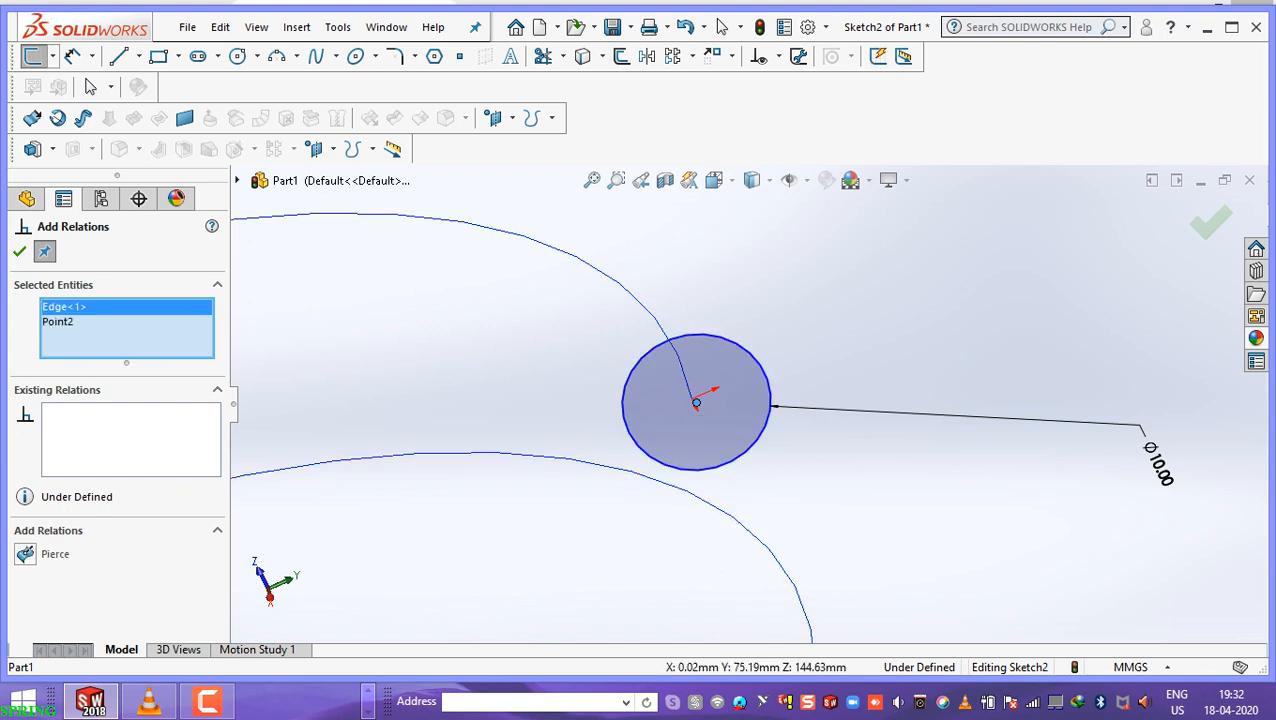
{"action": "left_click", "coordinate": [25, 553]}
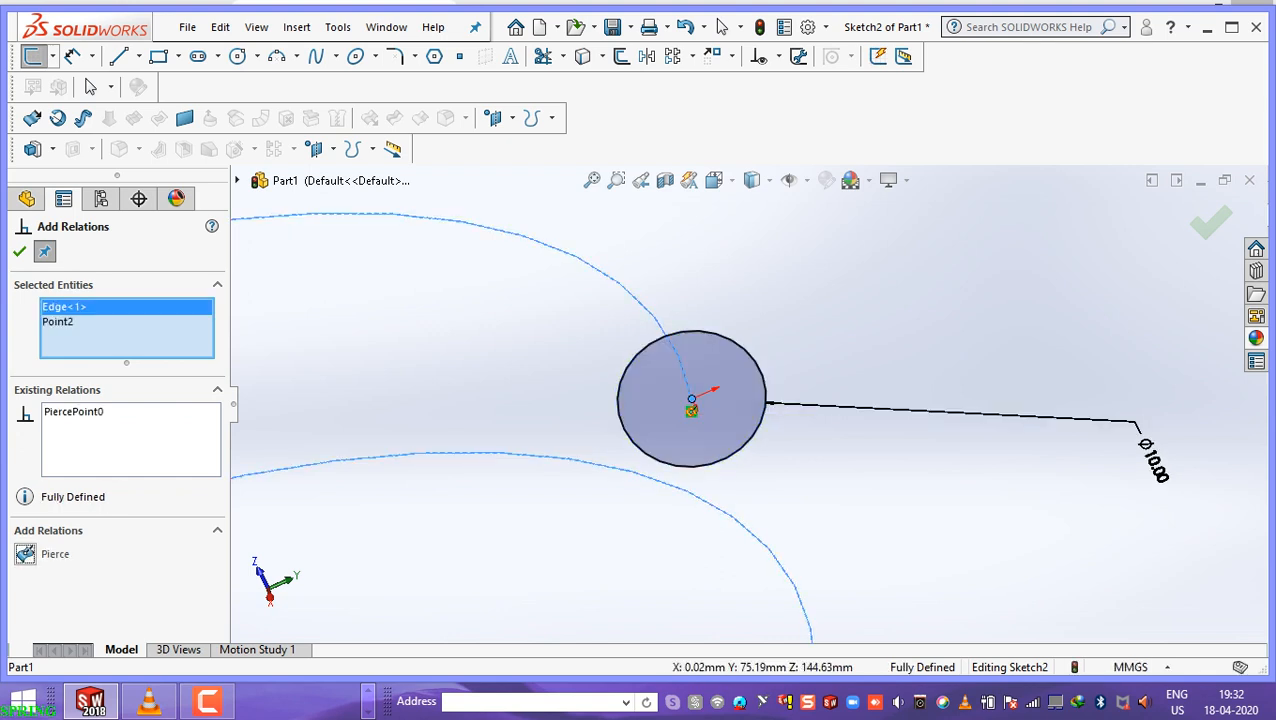
{"action": "left_click", "coordinate": [19, 251]}
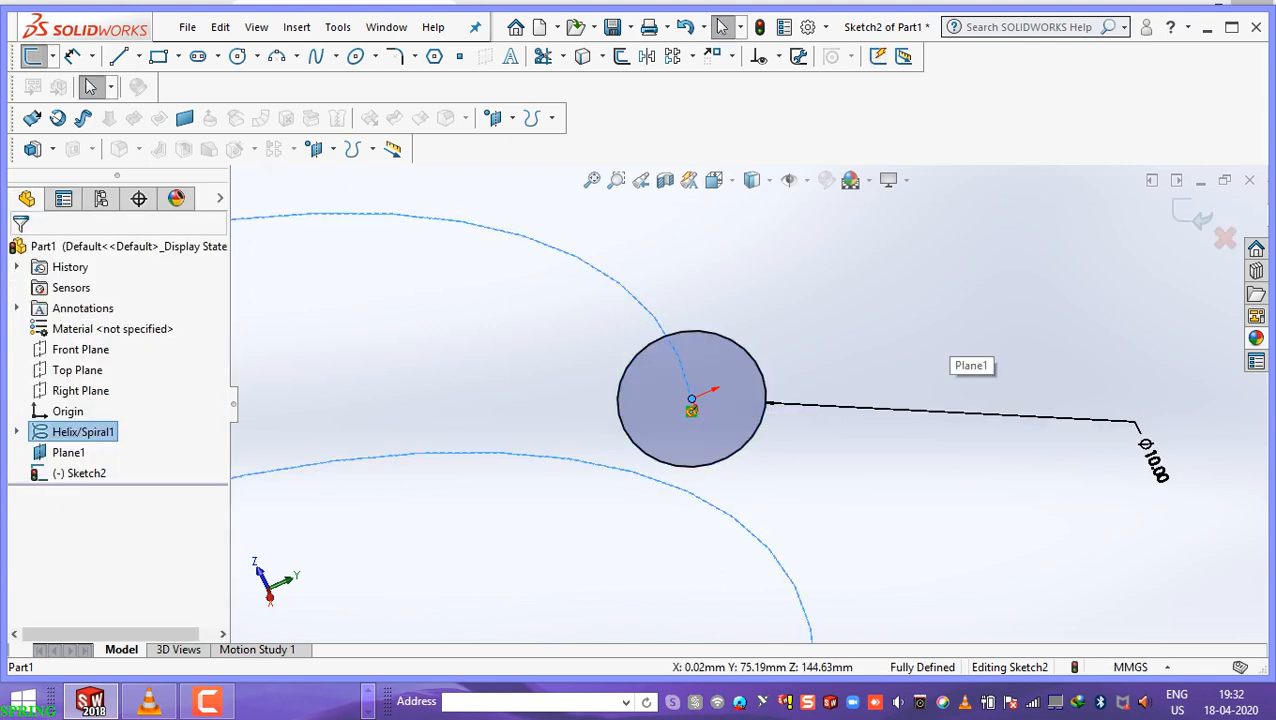
{"action": "scroll", "coordinate": [746, 404], "scroll_direction": "up", "scroll_amount": 8}
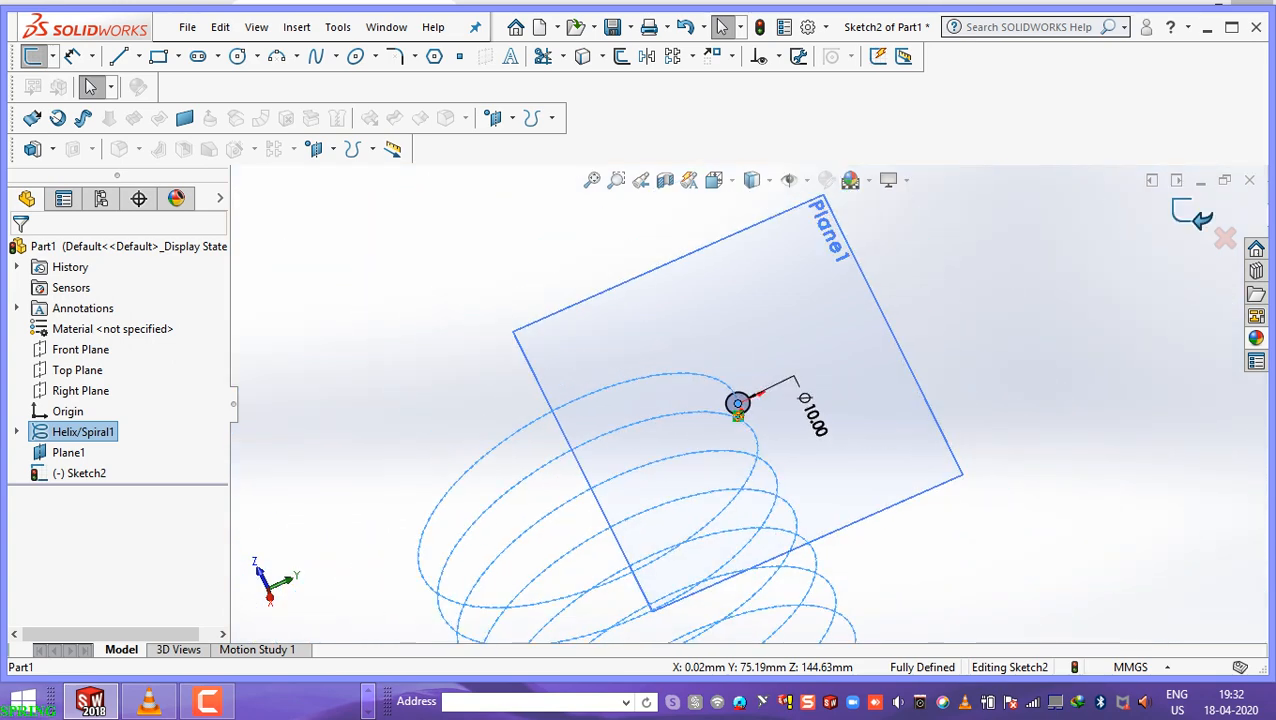
{"action": "left_click", "coordinate": [1193, 215]}
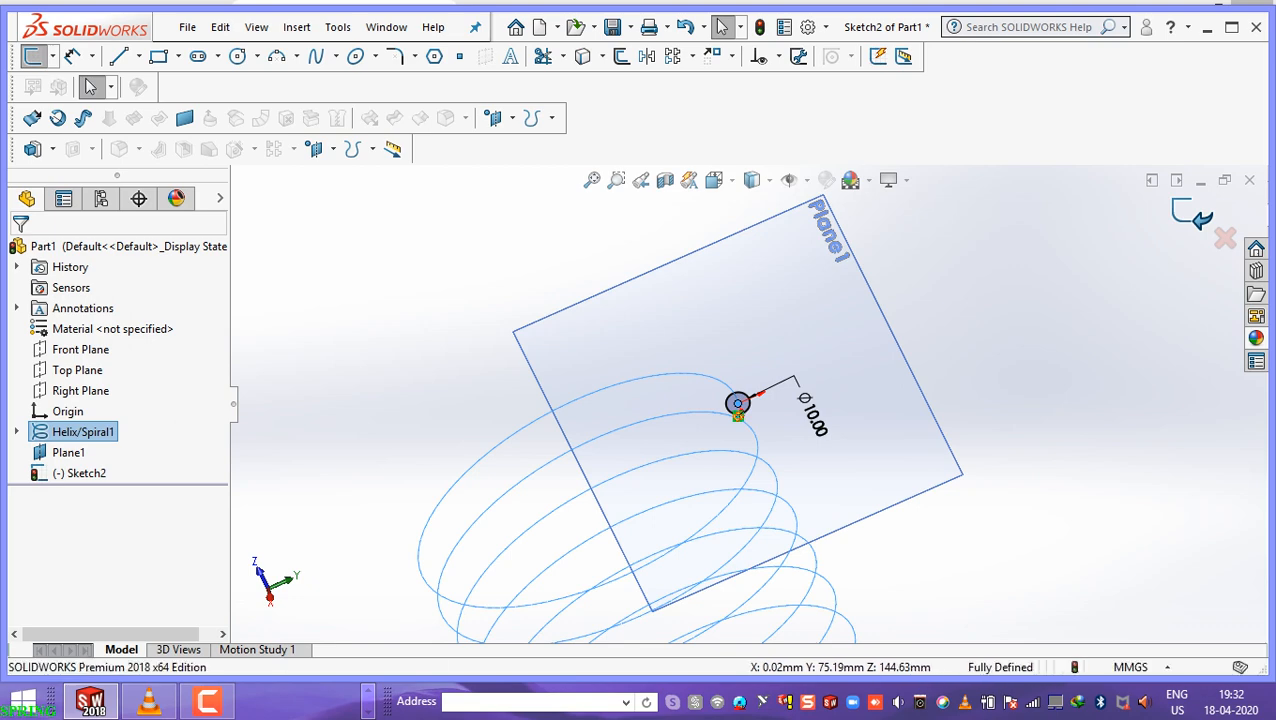
Create a Sweep boss using the 10 mm circle sketch as profile and the helix as path
{"action": "scroll", "coordinate": [737, 402], "scroll_direction": "up", "scroll_amount": 5}
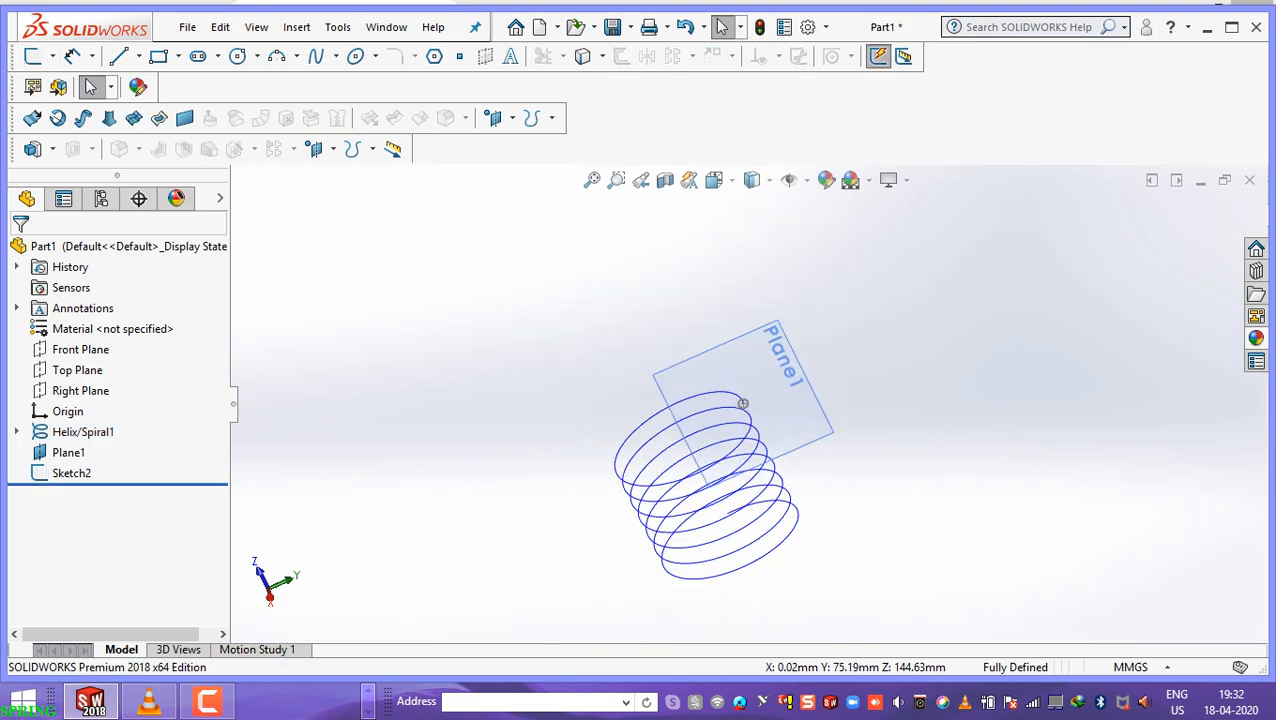
{"action": "scroll", "coordinate": [743, 355], "scroll_direction": "down", "scroll_amount": 1}
{"action": "scroll", "coordinate": [743, 340], "scroll_direction": "down", "scroll_amount": 1}
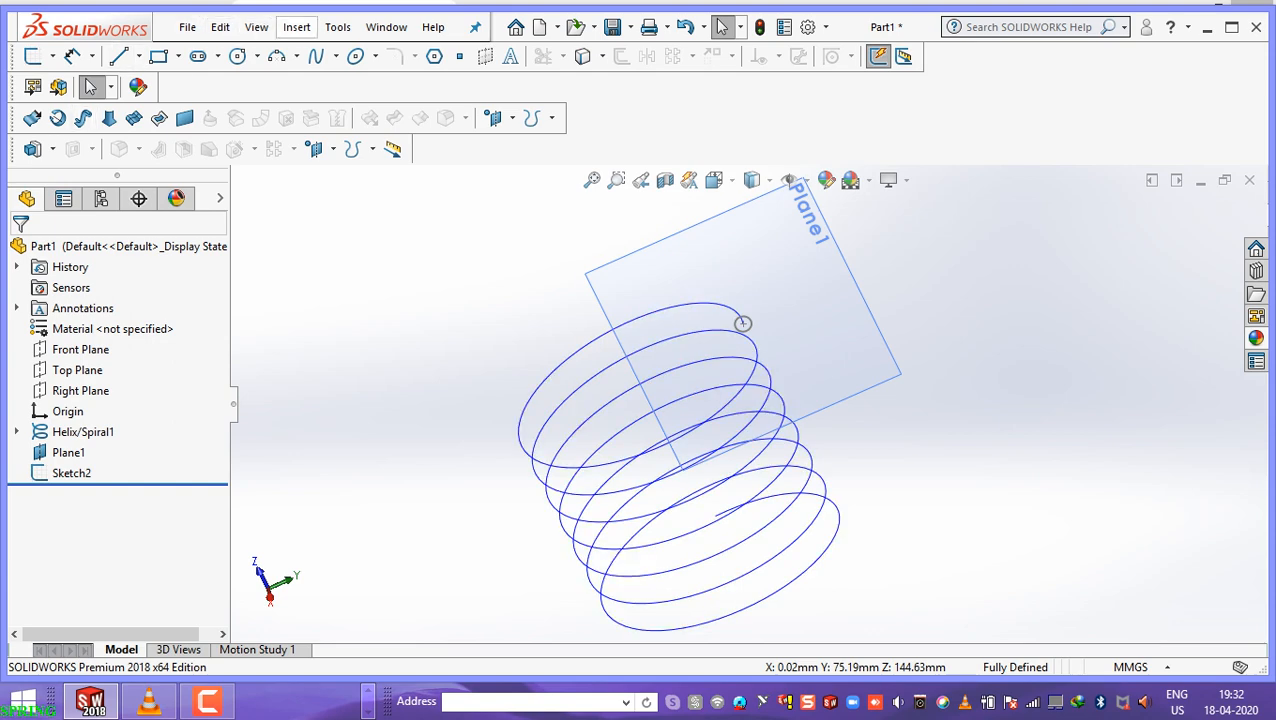
{"action": "left_click", "coordinate": [296, 26]}
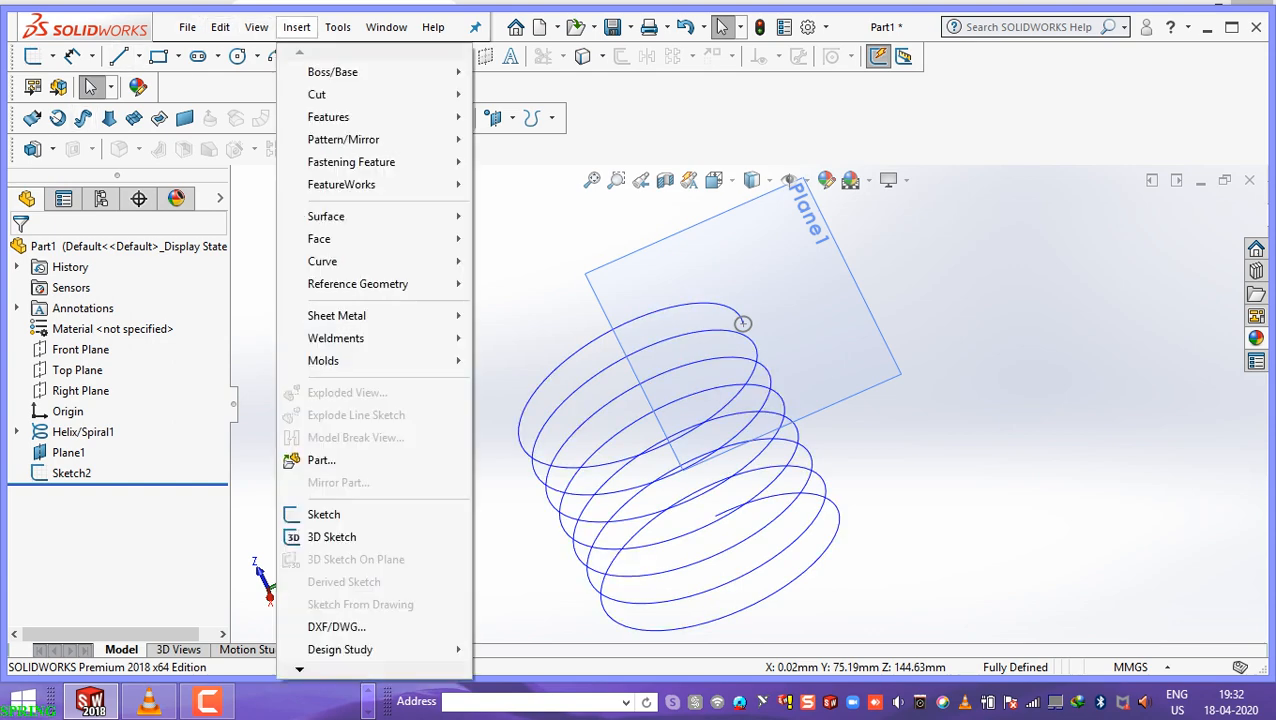
{"action": "mouse_move", "coordinate": [332, 72]}
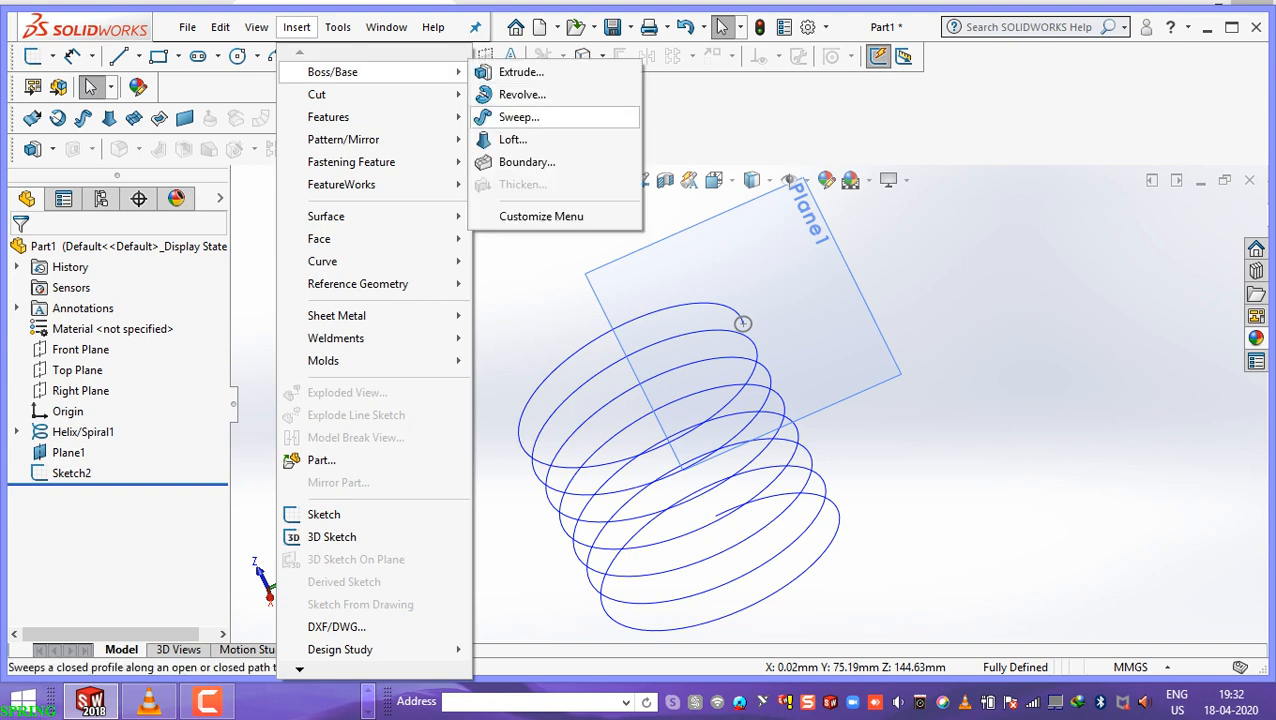
{"action": "left_click", "coordinate": [519, 117]}
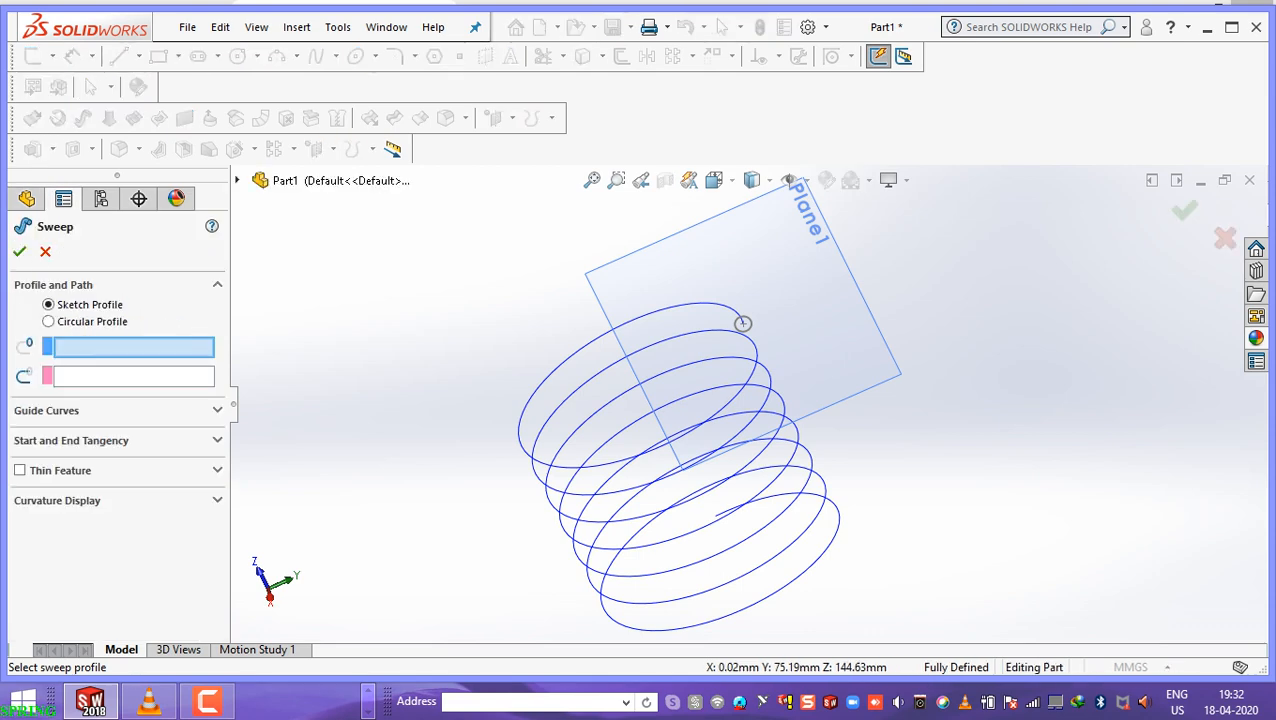
{"action": "left_click", "coordinate": [743, 323]}
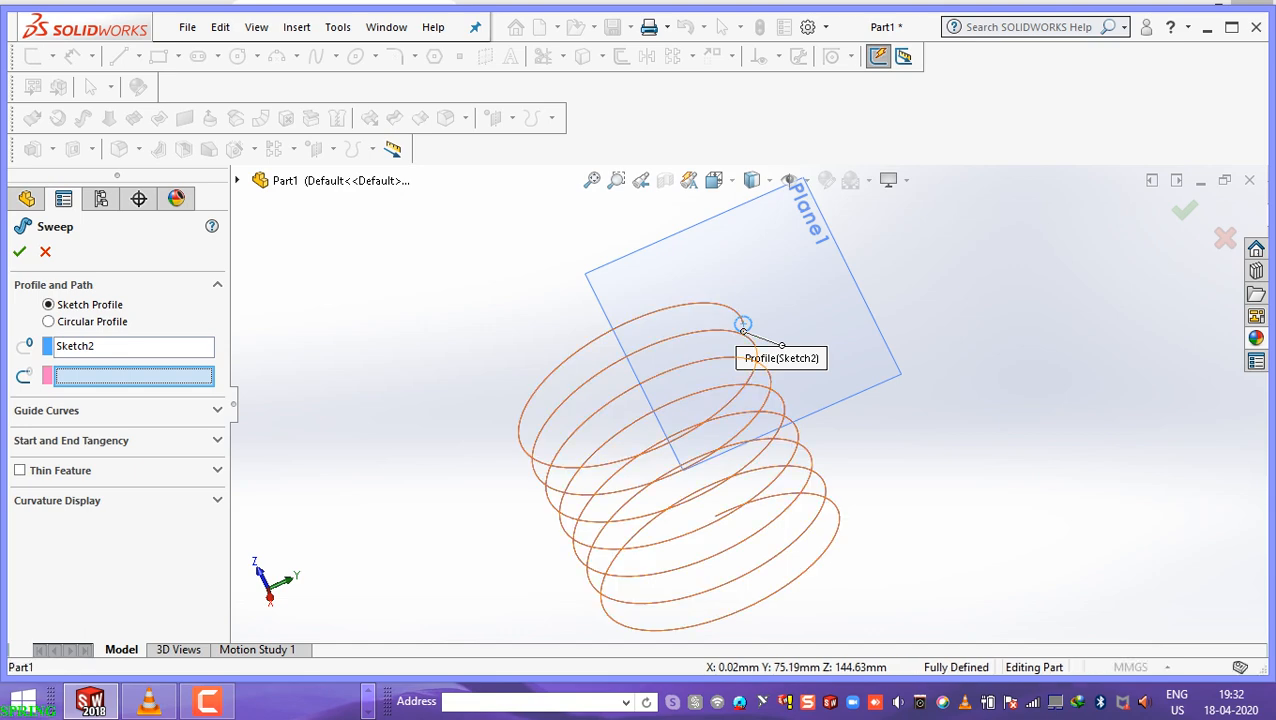
{"action": "left_click", "coordinate": [716, 513]}
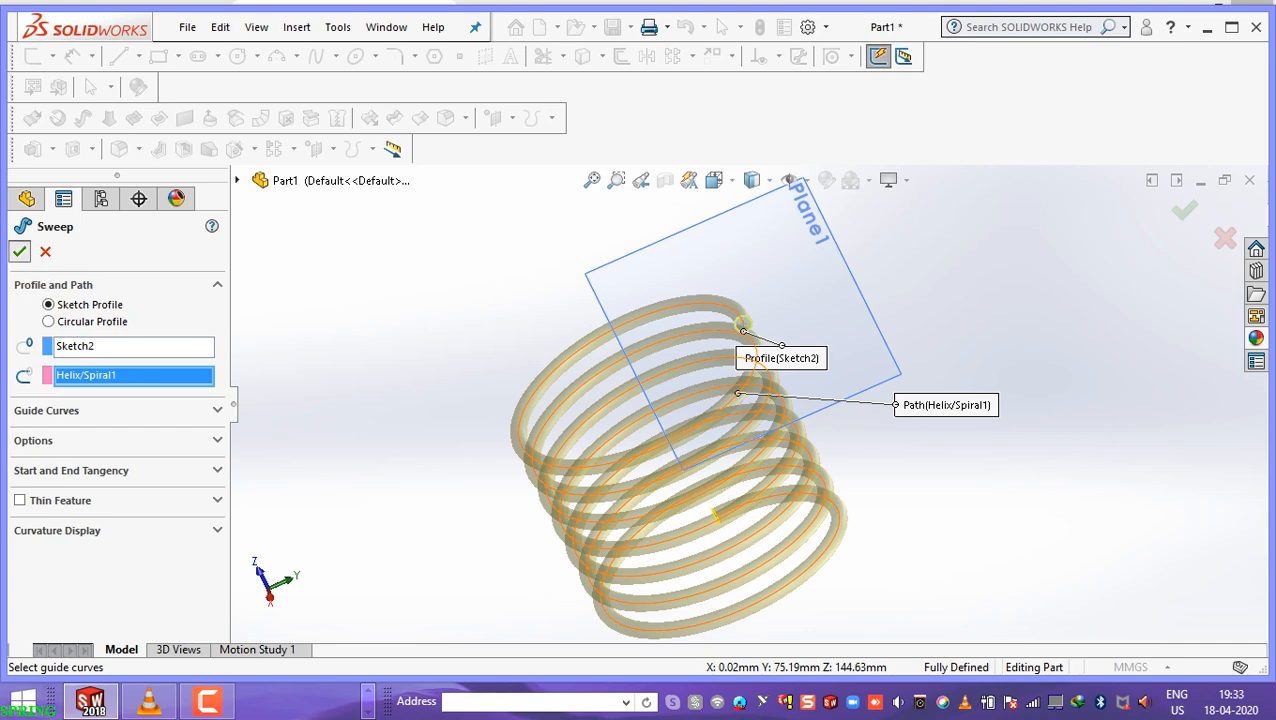
{"action": "key", "text": "Return"}
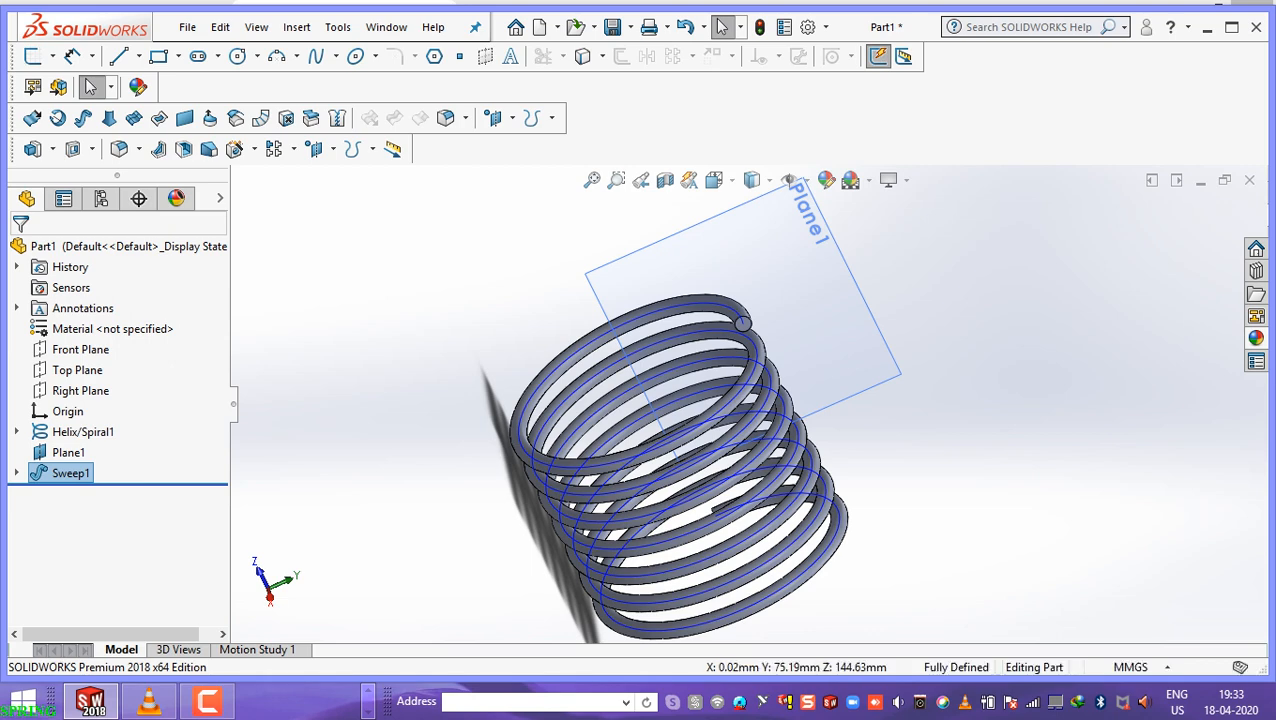
Reopen the helix feature for editing and enable its Taper Helix option
{"action": "middle_click_drag", "start_coordinate": [700, 450], "coordinate": [745, 405]}
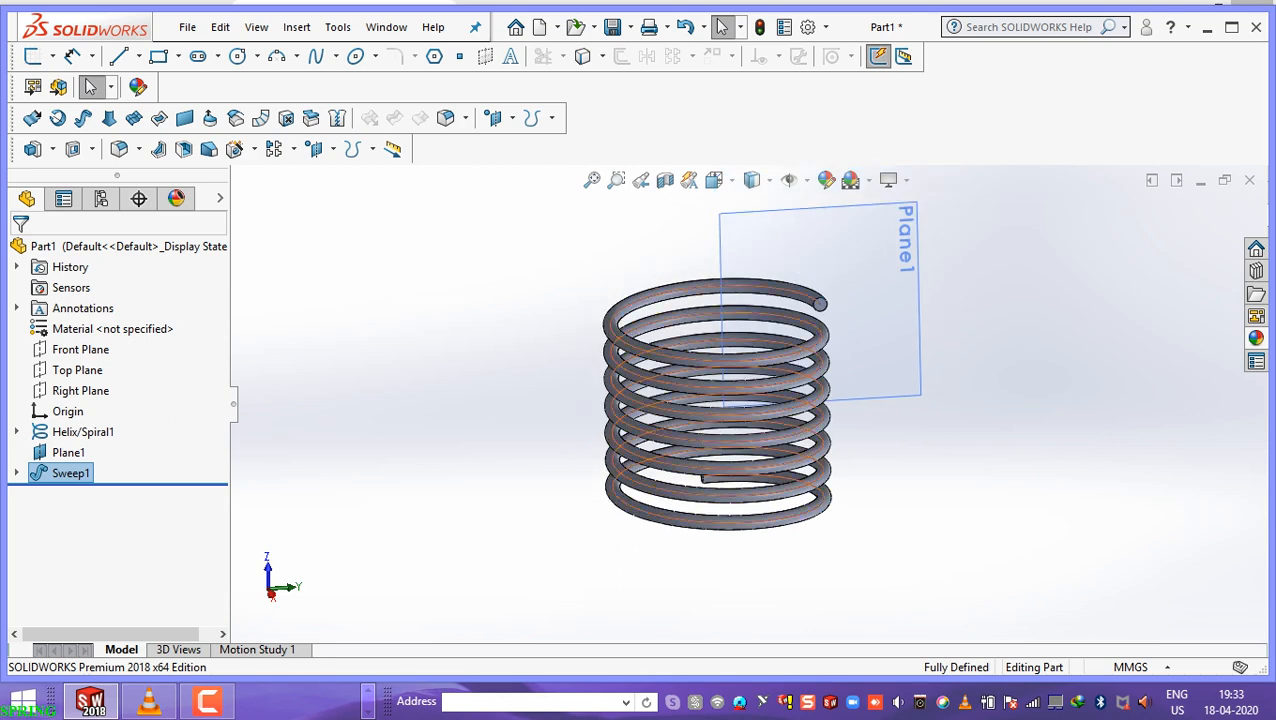
{"action": "scroll", "coordinate": [796, 395], "scroll_direction": "down", "scroll_amount": 4}
{"action": "scroll", "coordinate": [750, 410], "scroll_direction": "up", "scroll_amount": 2}
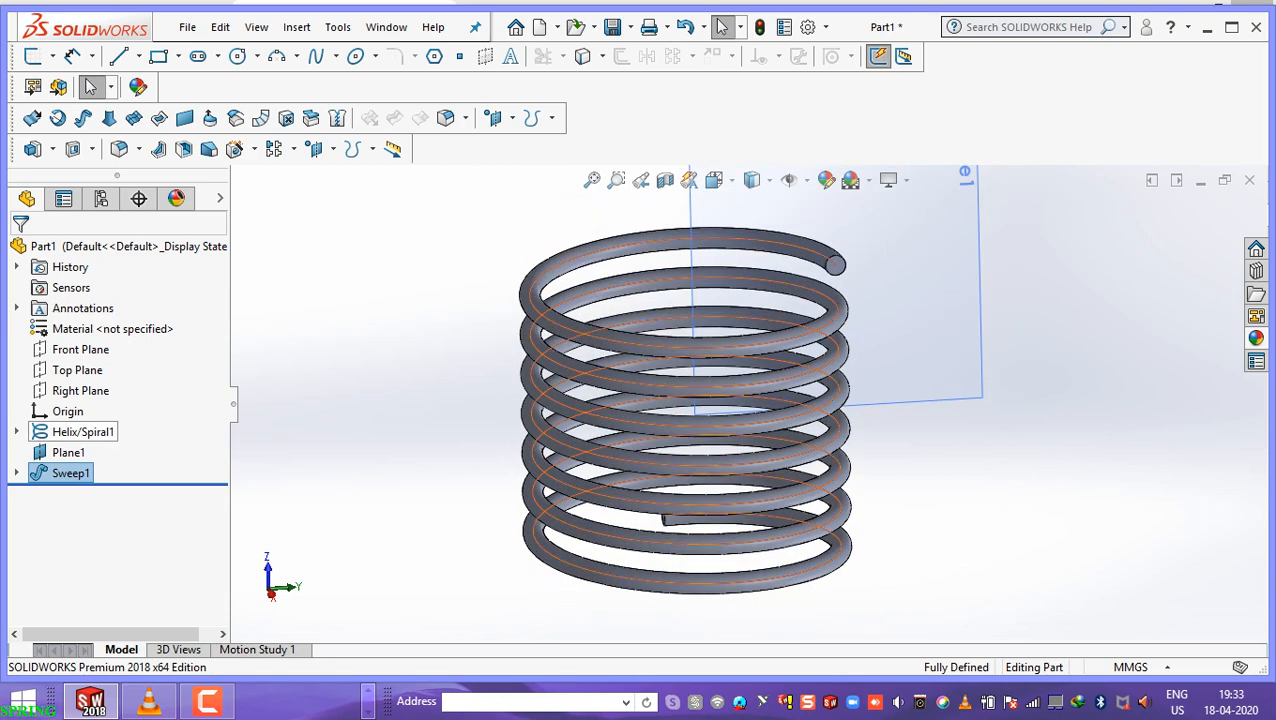
{"action": "left_click", "coordinate": [17, 432]}
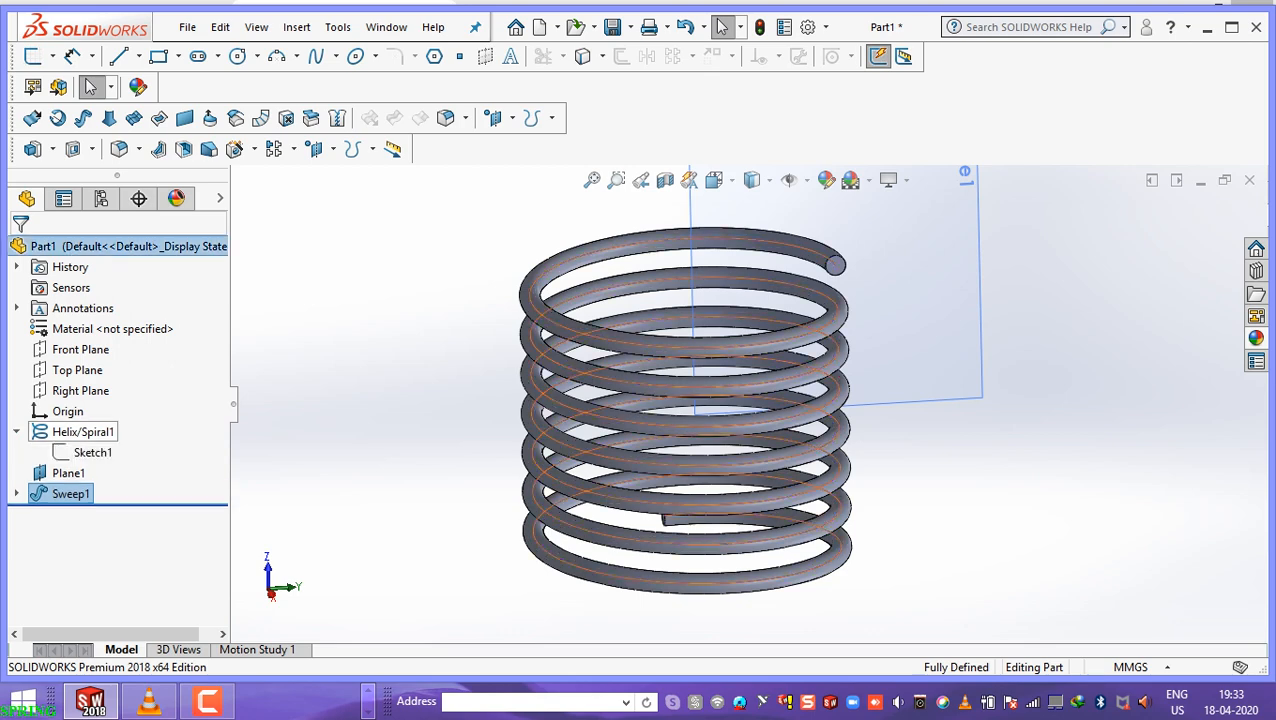
{"action": "right_click", "coordinate": [66, 432]}
{"action": "left_click", "coordinate": [83, 316]}
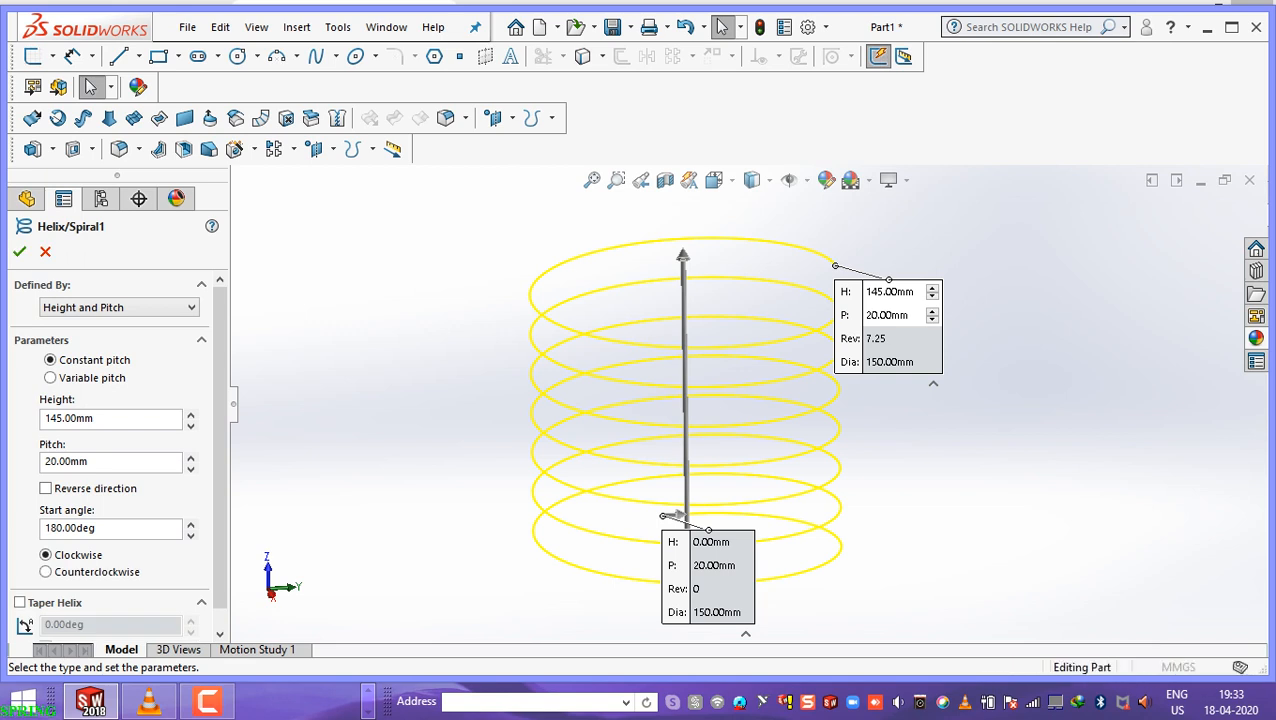
{"action": "scroll", "coordinate": [115, 450], "scroll_direction": "down", "scroll_amount": 1}
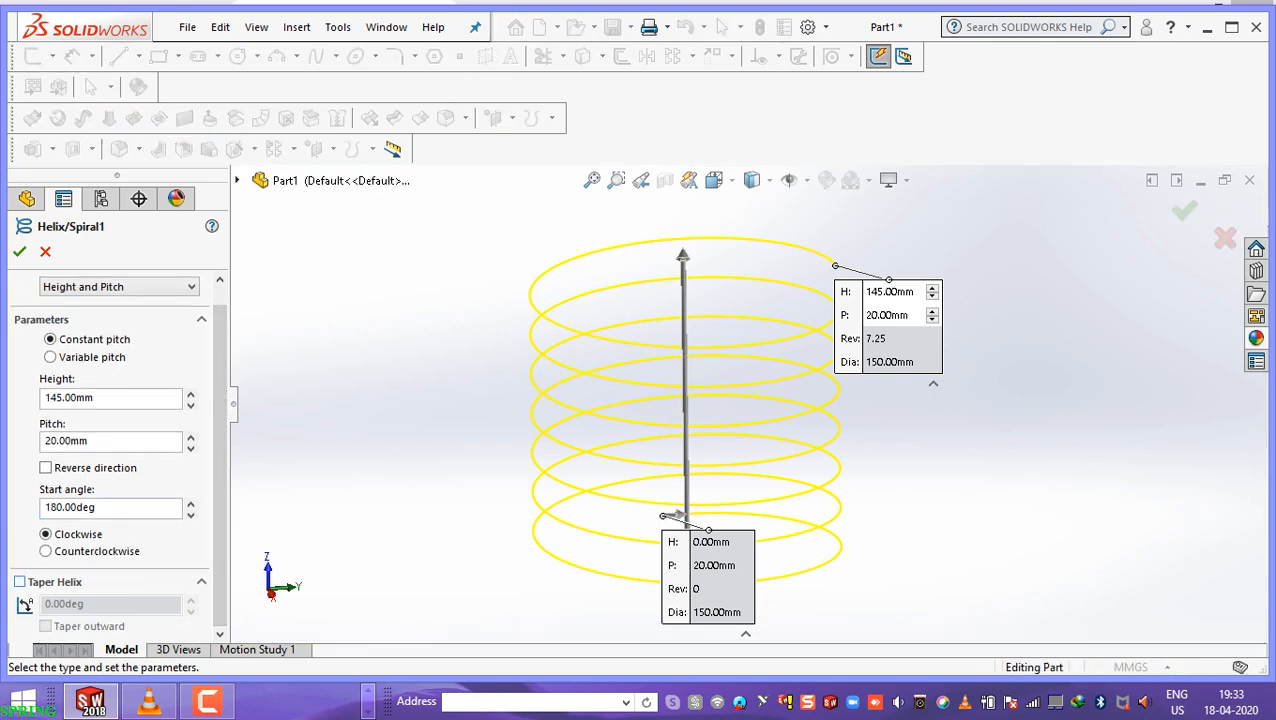
{"action": "left_click", "coordinate": [20, 582]}
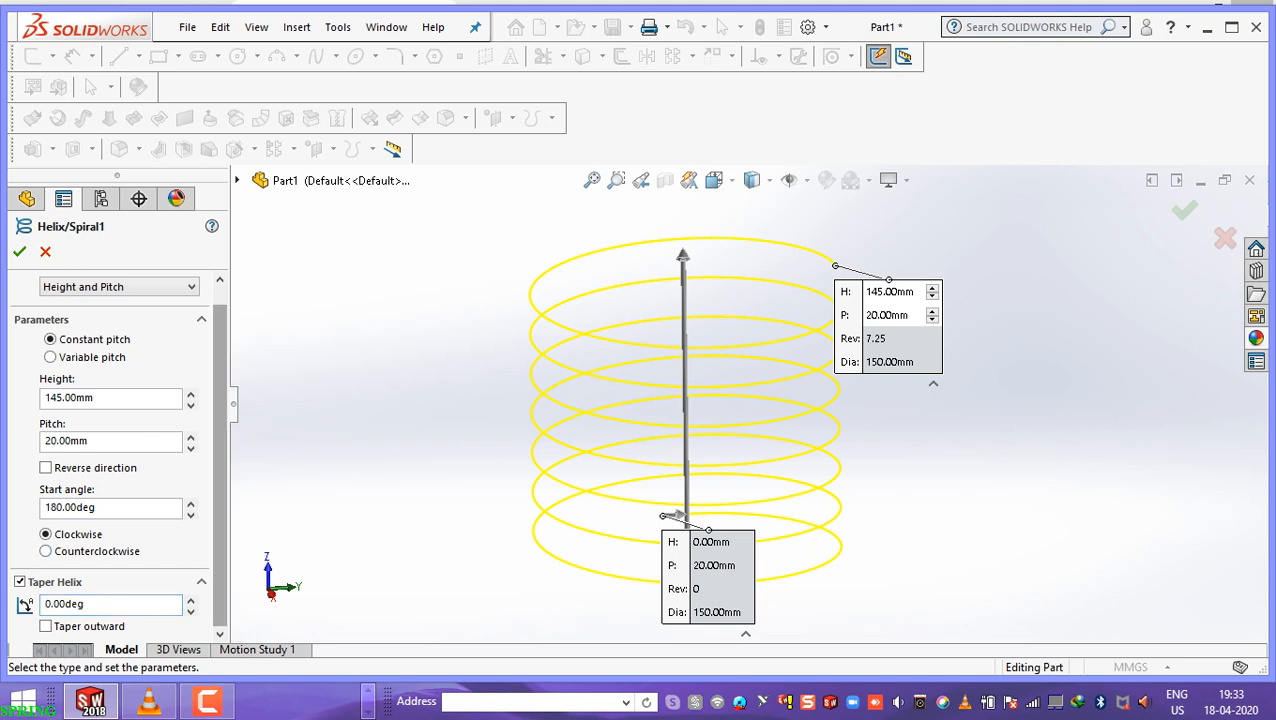
Set the helix taper angle to 16° and accept the change
{"action": "left_click", "coordinate": [191, 600]}
{"action": "left_click", "coordinate": [191, 600]}
{"action": "left_click", "coordinate": [191, 600]}
{"action": "left_click", "coordinate": [191, 600]}
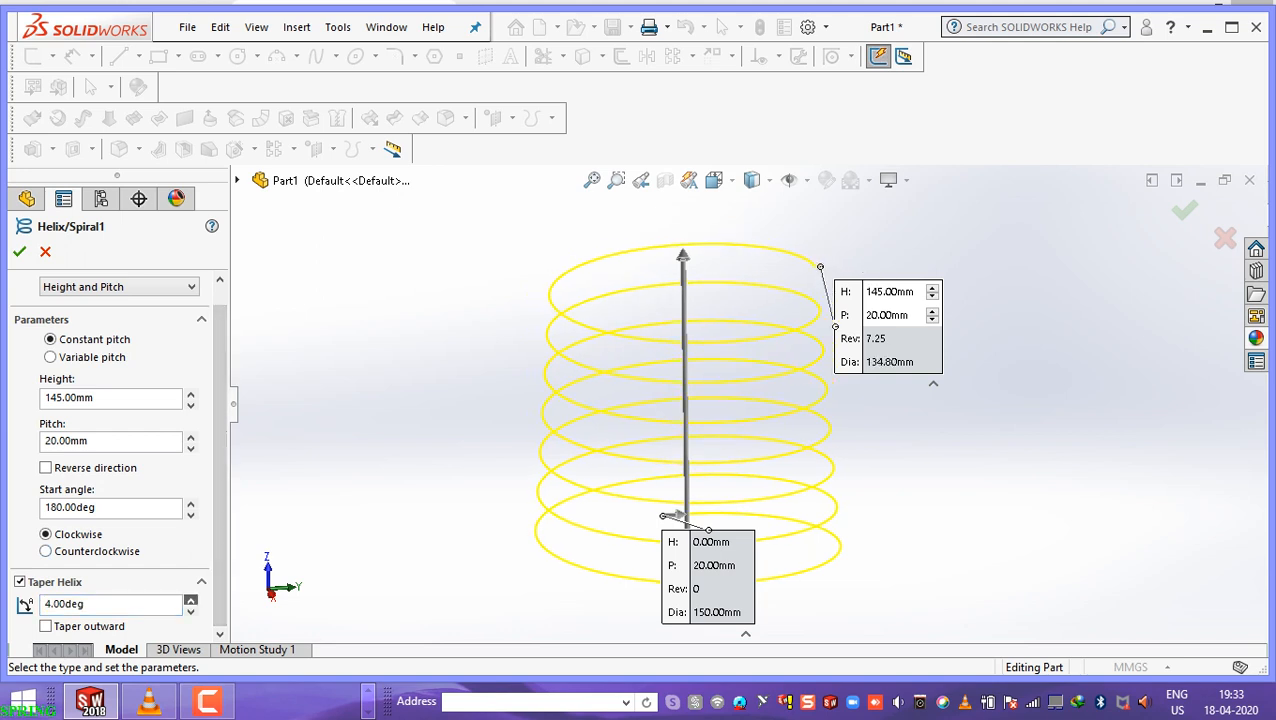
{"action": "left_click", "coordinate": [191, 600]}
{"action": "left_click", "coordinate": [191, 600]}
{"action": "left_click", "coordinate": [191, 600]}
{"action": "left_click", "coordinate": [191, 600]}
{"action": "left_click", "coordinate": [191, 600]}
{"action": "left_click", "coordinate": [191, 600]}
{"action": "left_click", "coordinate": [191, 600]}
{"action": "left_click", "coordinate": [191, 600]}
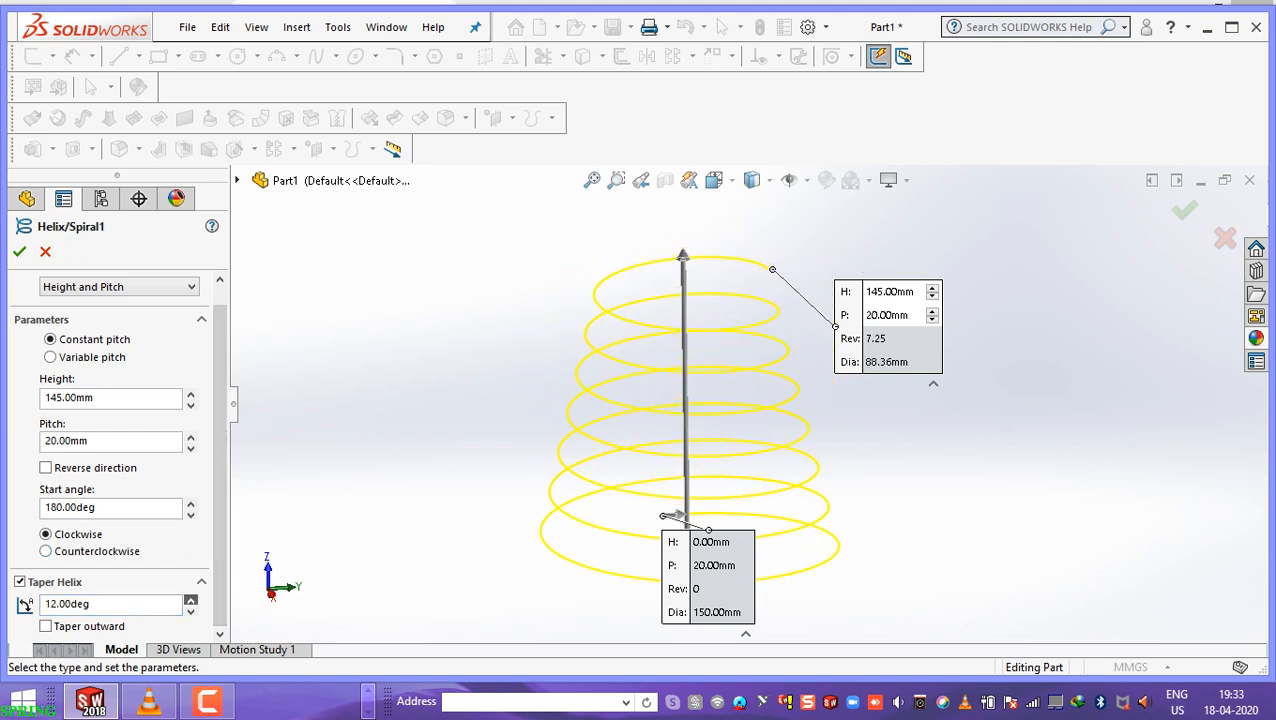
{"action": "left_click", "coordinate": [191, 600]}
{"action": "left_click", "coordinate": [191, 600]}
{"action": "left_click", "coordinate": [191, 600]}
{"action": "left_click", "coordinate": [191, 600]}
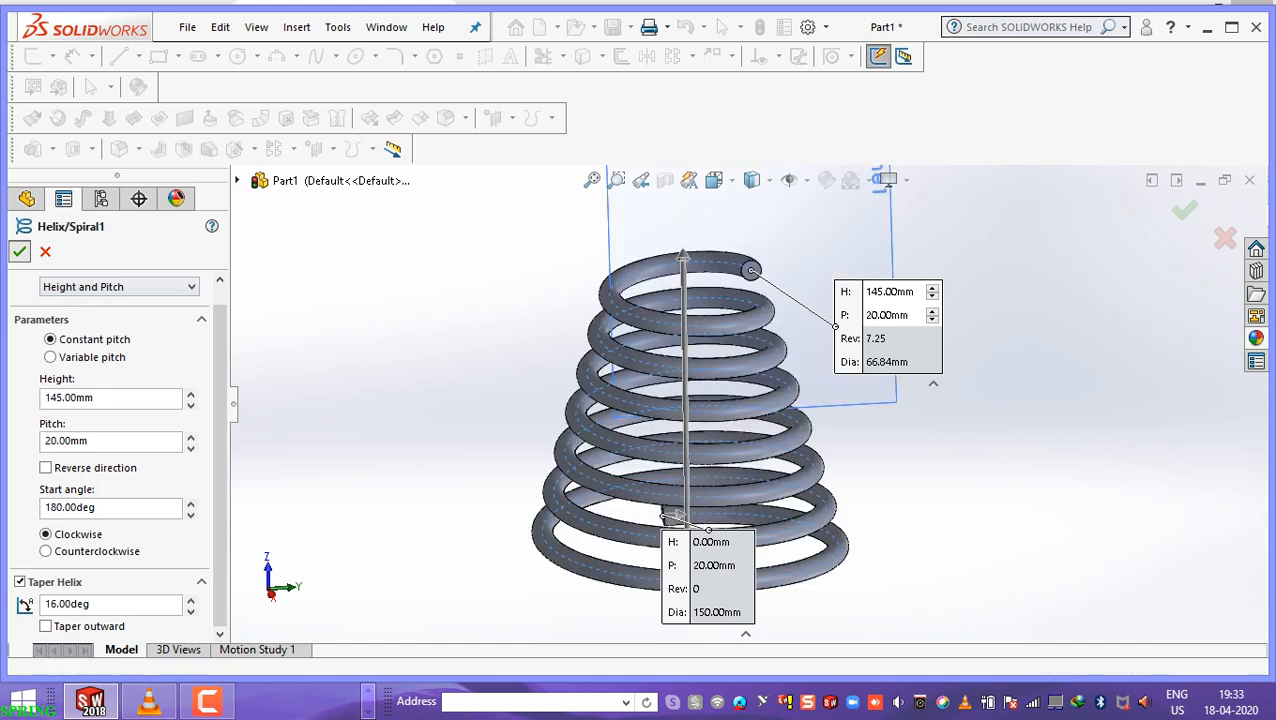
Edit the helix feature again, switch the taper to Taper outward and accept the change
{"action": "middle_click_drag", "start_coordinate": [700, 420], "coordinate": [890, 310]}
{"action": "middle_click_drag", "start_coordinate": [720, 400], "coordinate": [700, 480]}
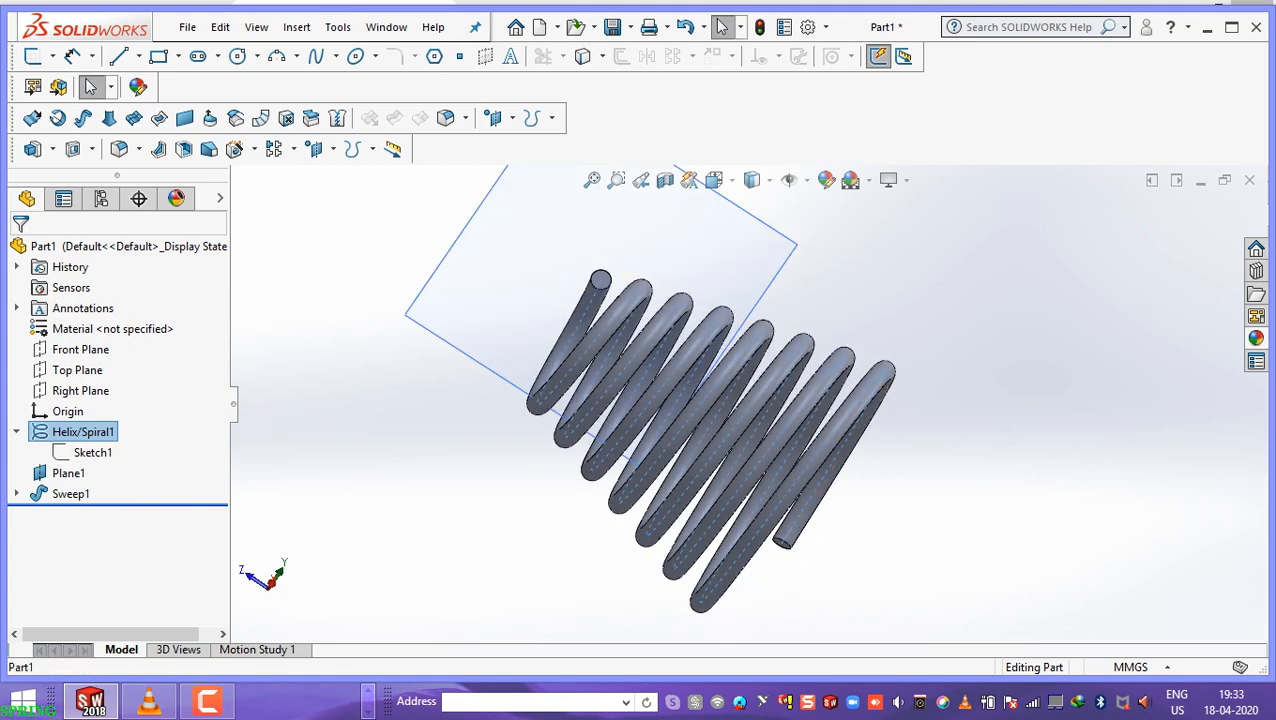
{"action": "right_click", "coordinate": [83, 431]}
{"action": "left_click", "coordinate": [89, 314]}
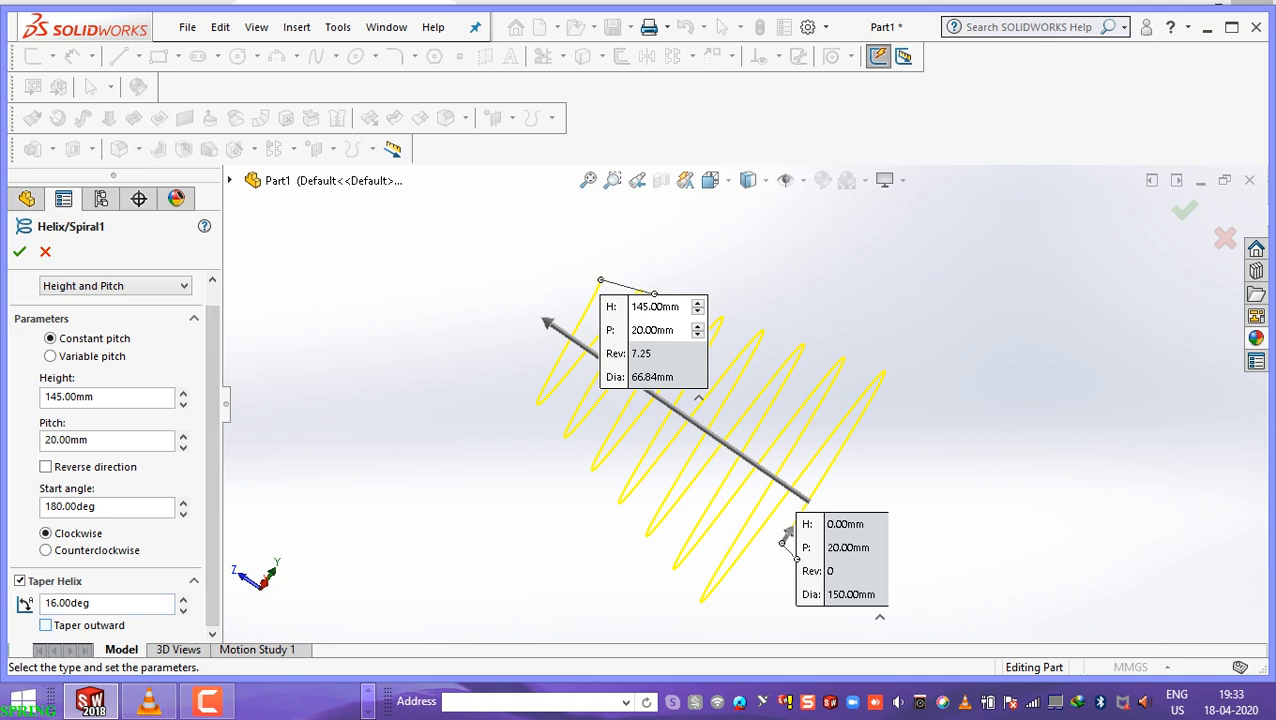
{"action": "left_click", "coordinate": [45, 625]}
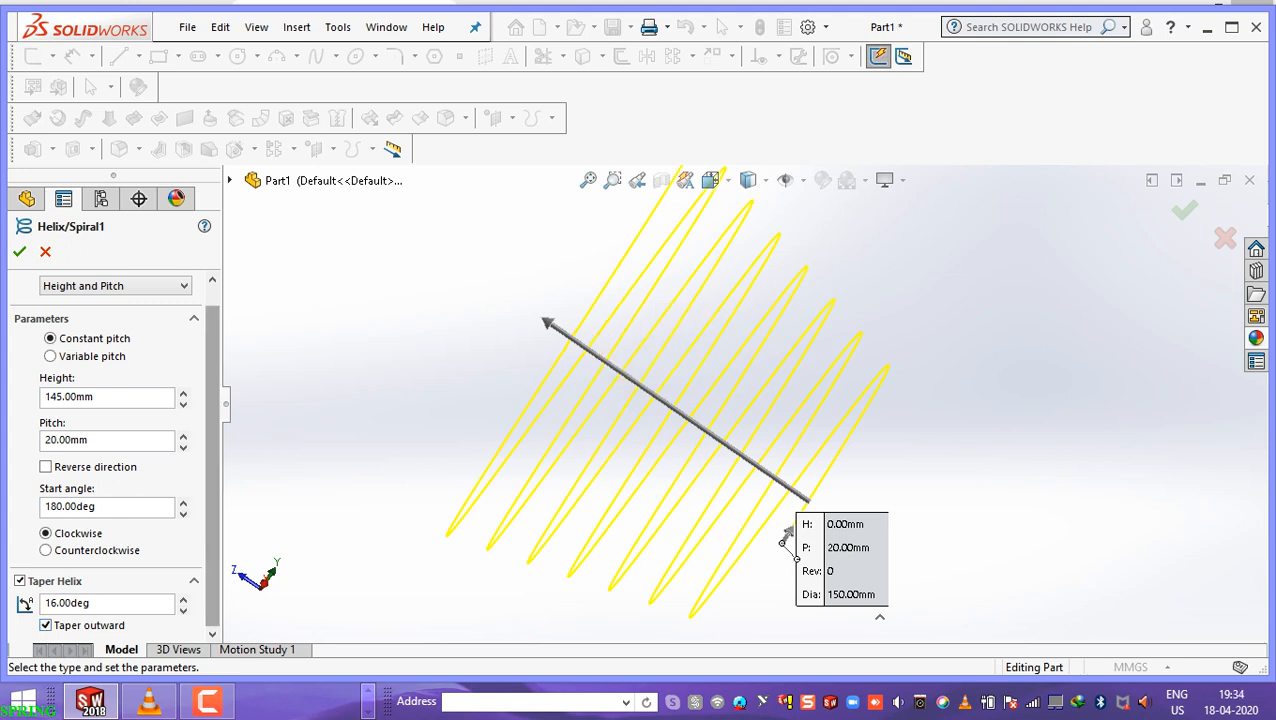
{"action": "key", "text": "Return"}
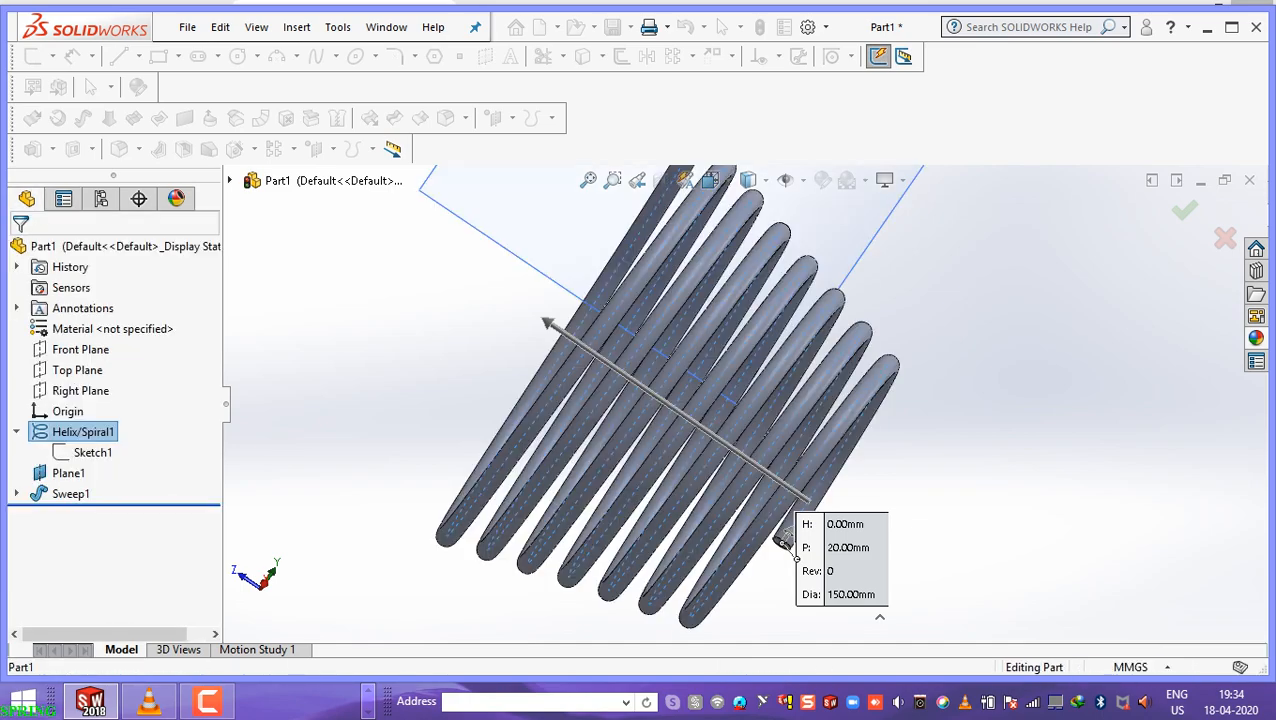
Examine the outward-tapered spring from several angles and distances
{"action": "middle_click_drag", "start_coordinate": [740, 400], "coordinate": [780, 350]}
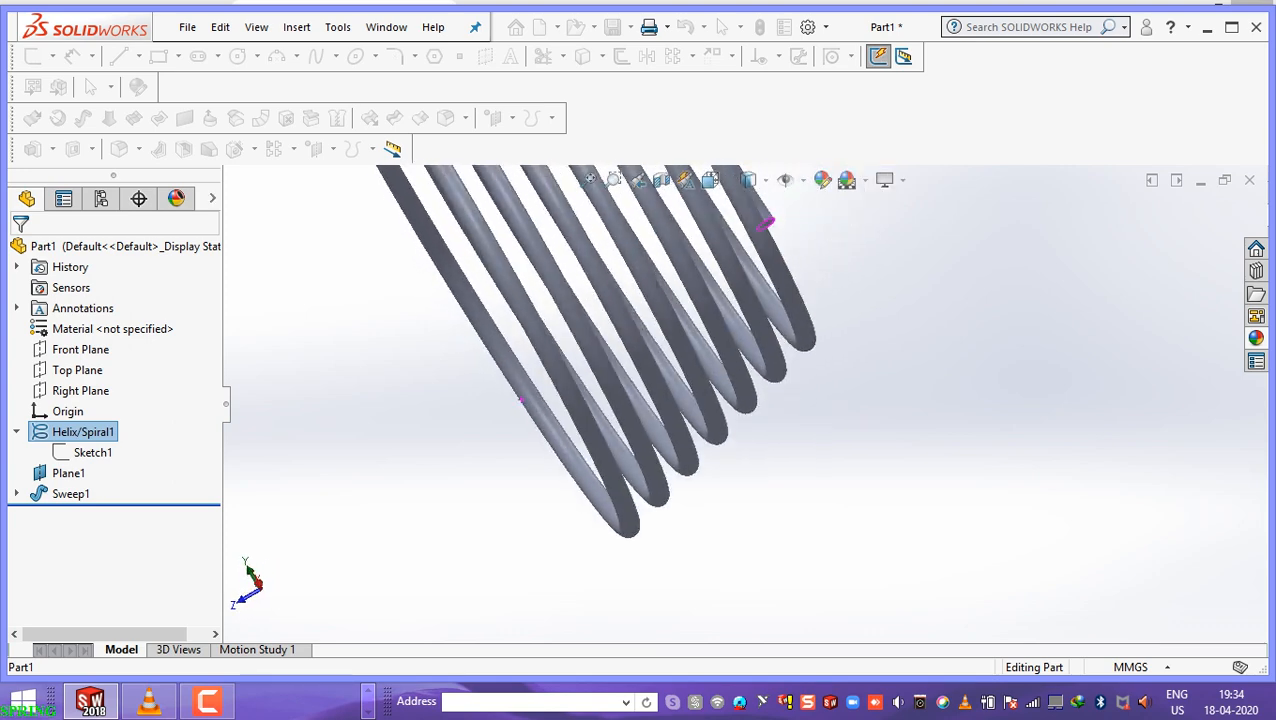
{"action": "scroll", "coordinate": [743, 400], "scroll_direction": "up", "scroll_amount": 7}
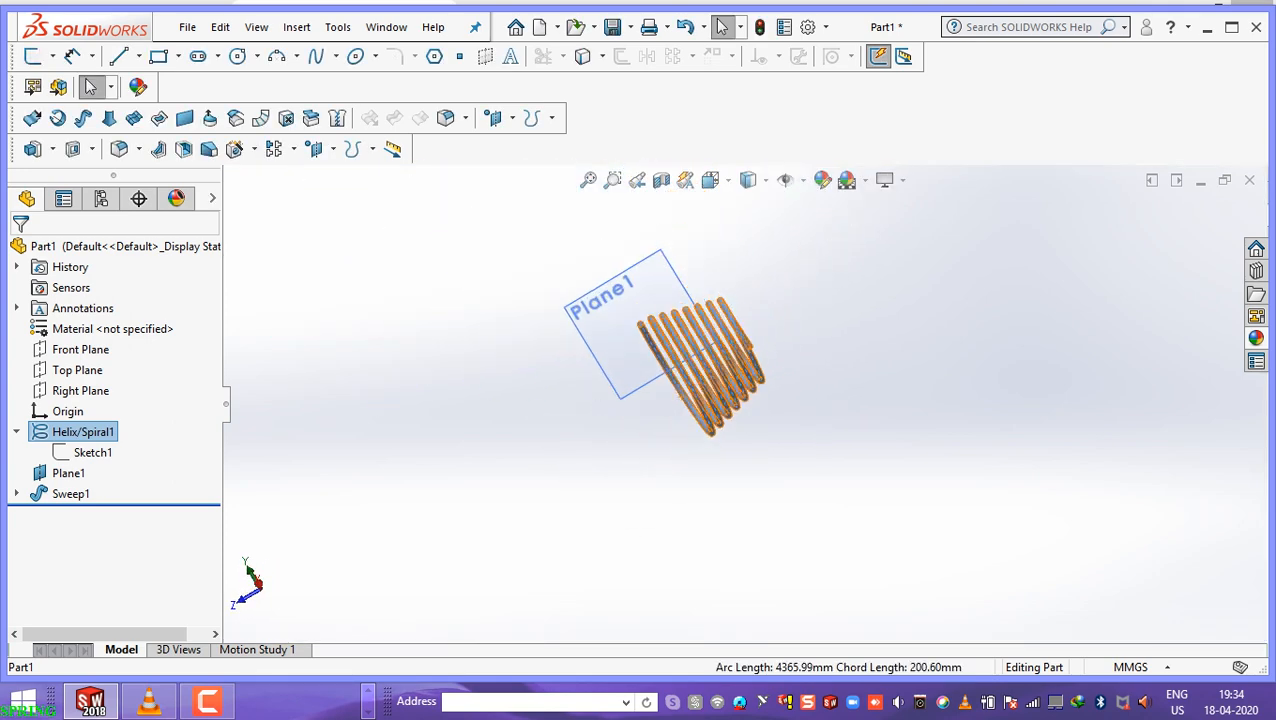
{"action": "scroll", "coordinate": [780, 385], "scroll_direction": "down", "scroll_amount": 2}
{"action": "middle_click_drag", "start_coordinate": [780, 385], "coordinate": [716, 350]}
{"action": "scroll", "coordinate": [716, 352], "scroll_direction": "down", "scroll_amount": 6}
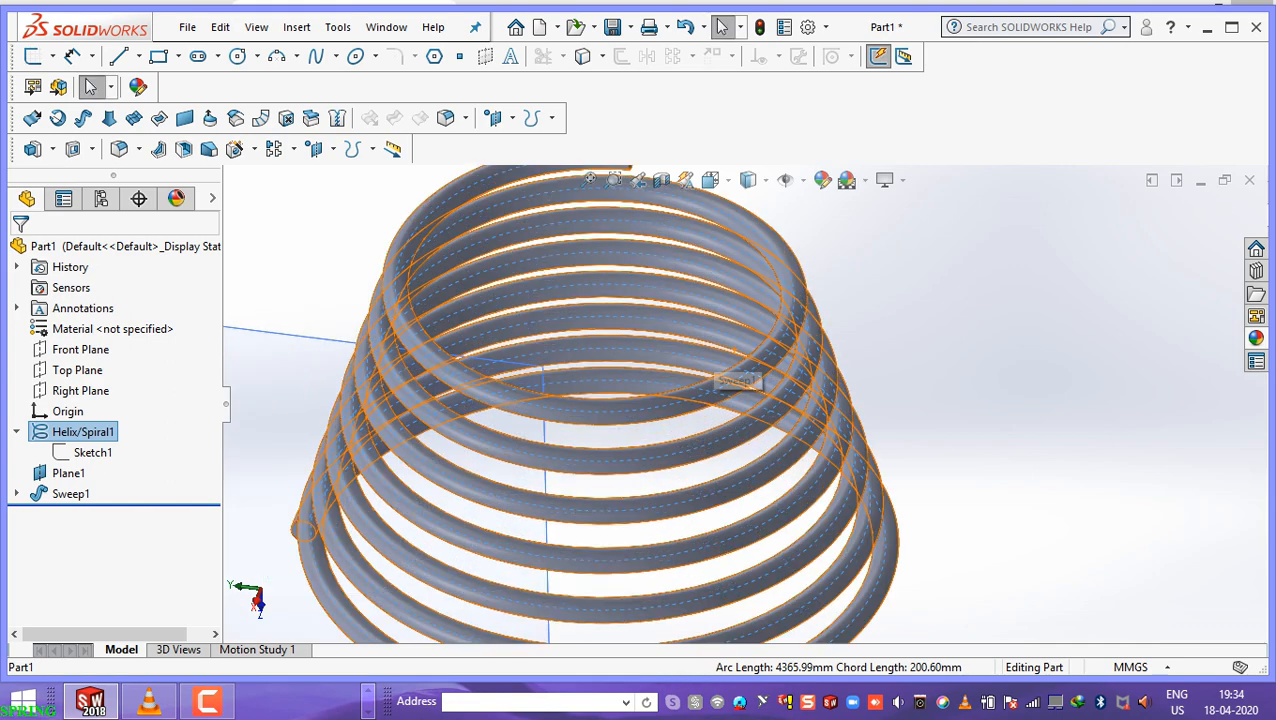
{"action": "scroll", "coordinate": [742, 378], "scroll_direction": "up", "scroll_amount": 4}
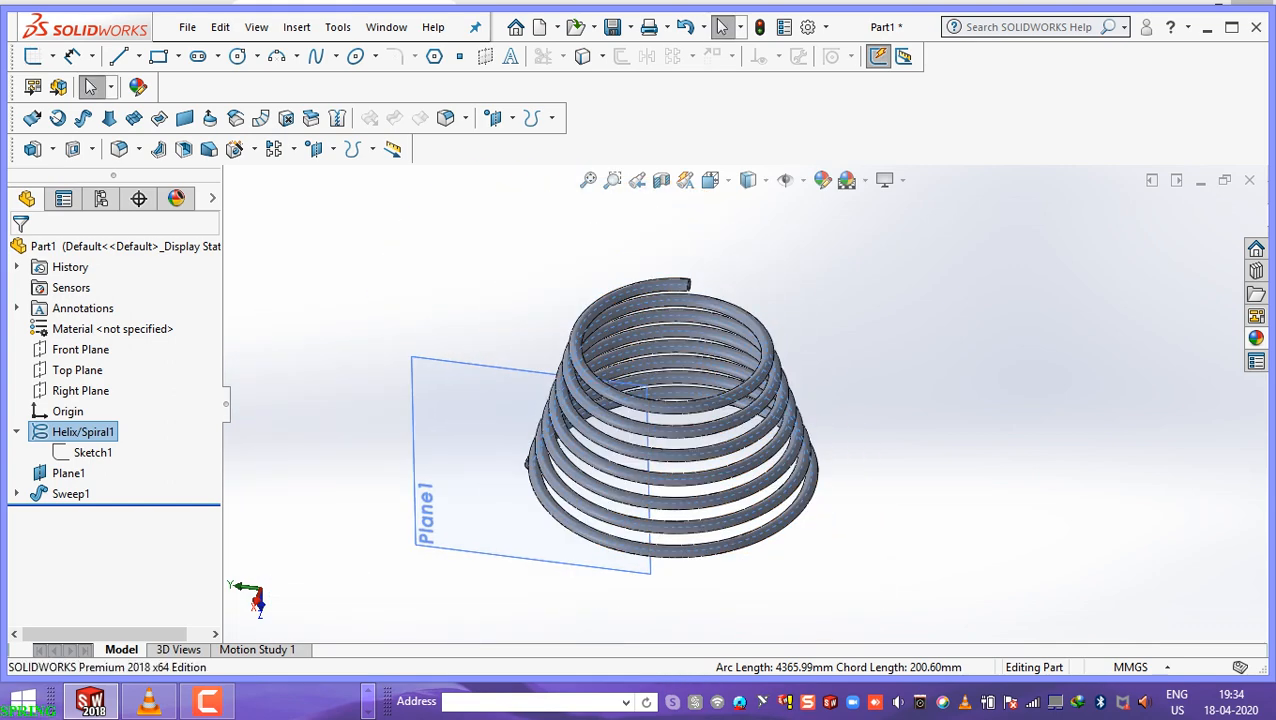
{"action": "left_click", "coordinate": [208, 702]}
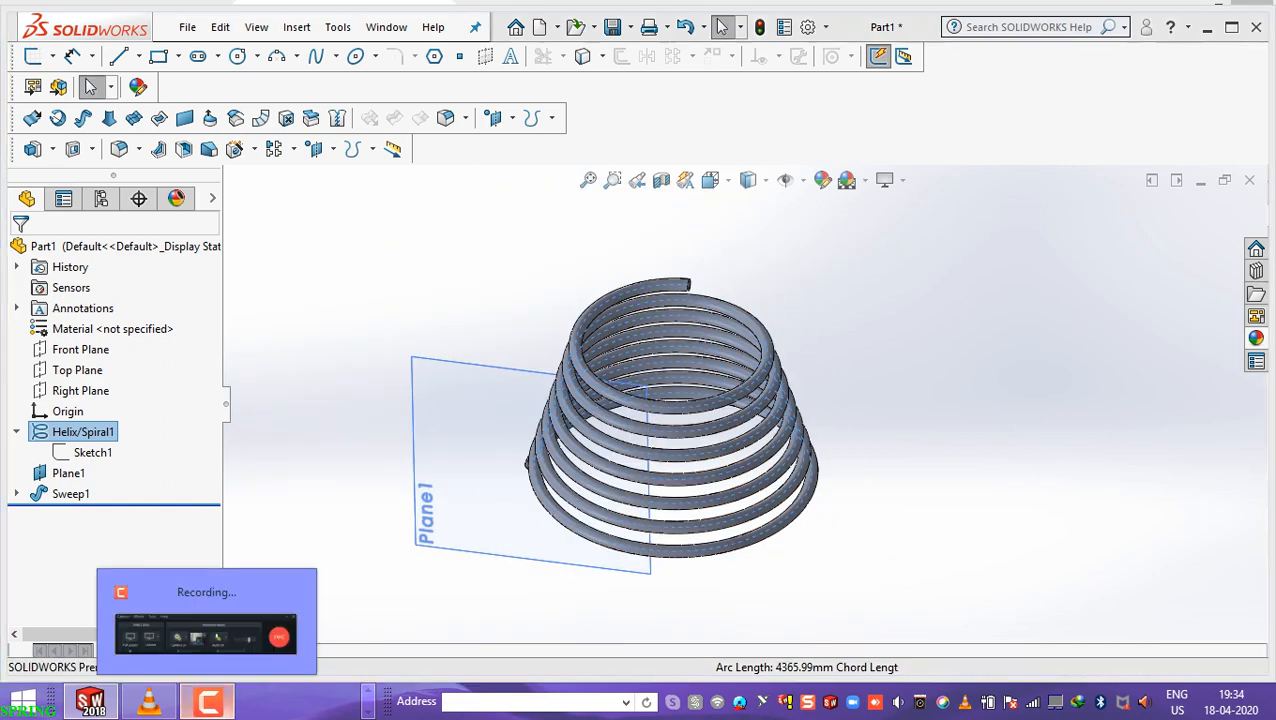